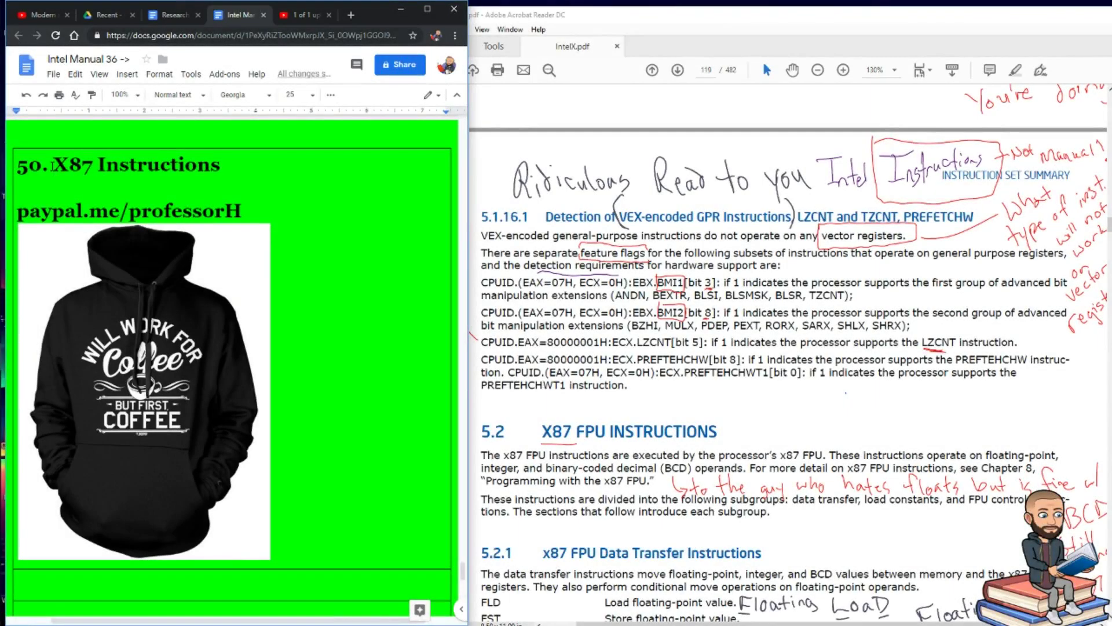
# Bring the Intel manual forward and select the sentence 'VEX-encoded general-purpose instructions do not operate on any vector registers.'.
pyautogui.hotkey('shift', 'Right')
pyautogui.click(544, 395)
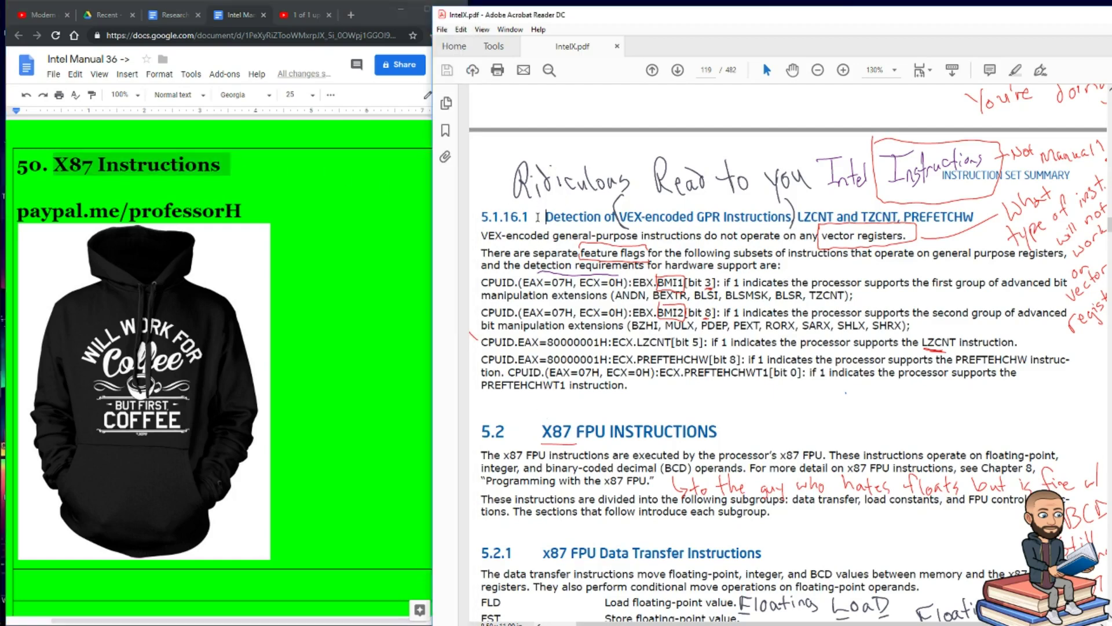
pyautogui.moveTo(545, 218); pyautogui.dragTo(479, 218)
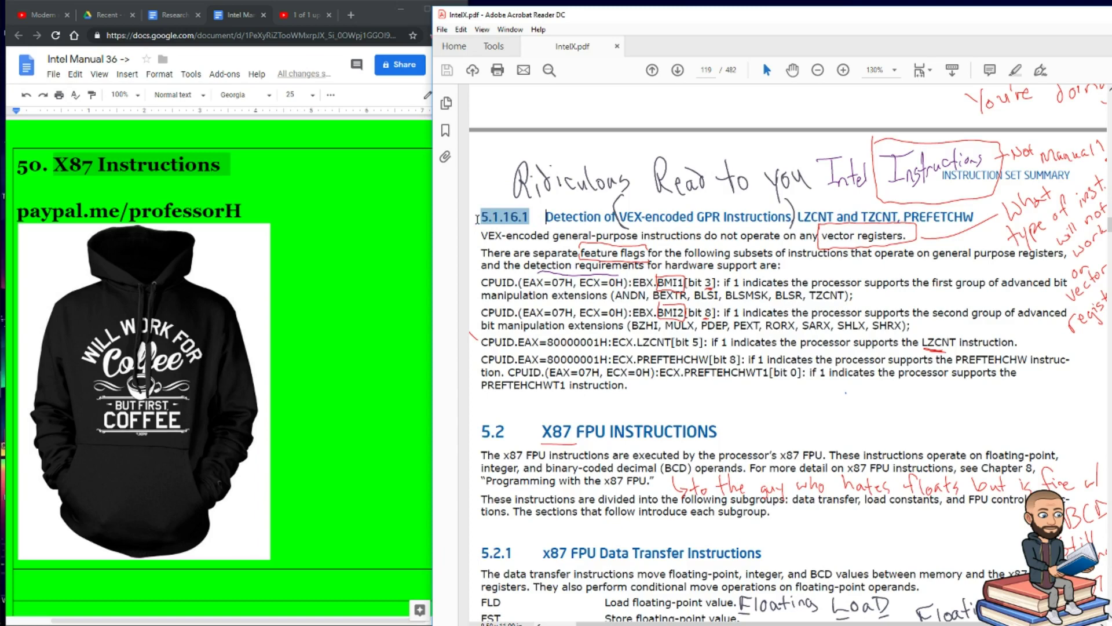
pyautogui.moveTo(478, 218); pyautogui.dragTo(802, 217)
pyautogui.click(494, 235)
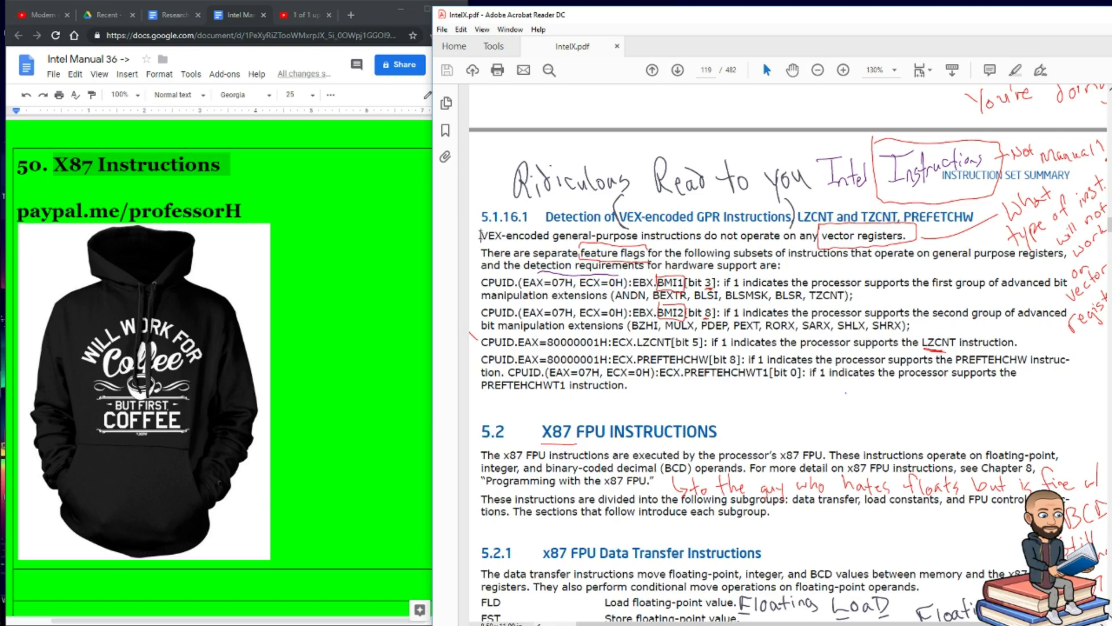
pyautogui.moveTo(481, 235); pyautogui.dragTo(901, 237)
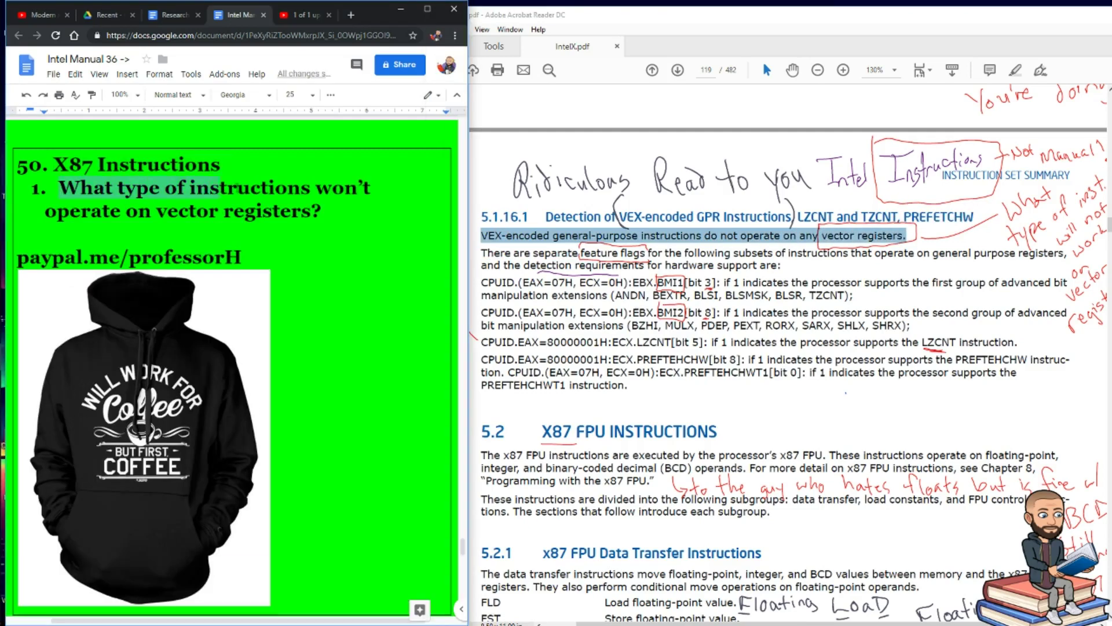
# Add question 1, 'What type of instructions won't operate on vector registers?', under '50. X87 Instructions'.
pyautogui.moveTo(235, 187); pyautogui.dragTo(336, 203)
pyautogui.click(703, 265)
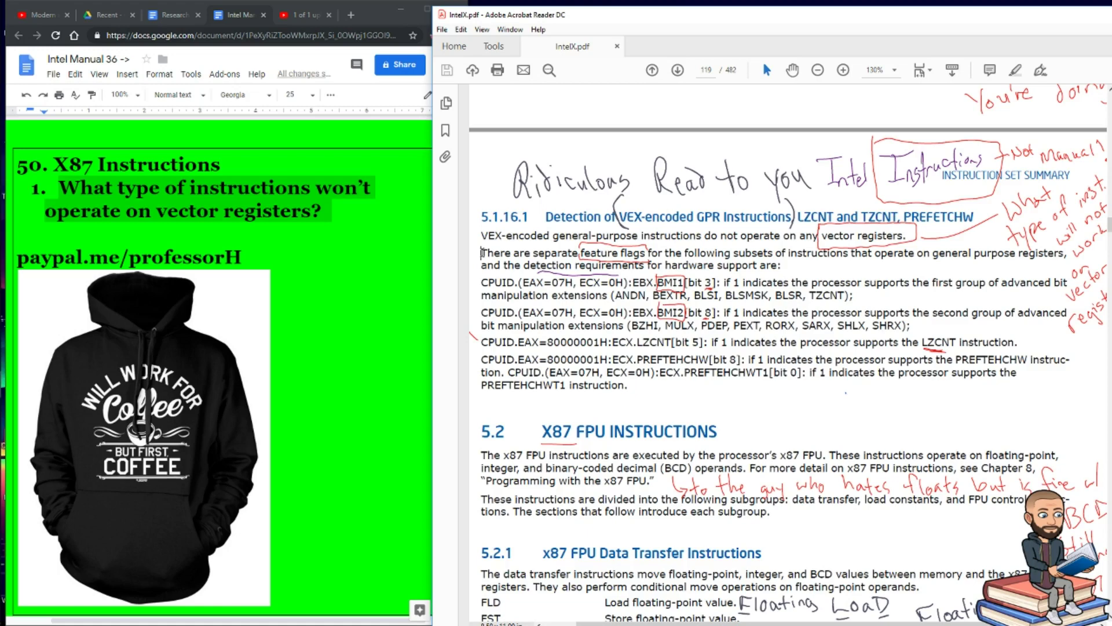
# Select the separate feature-flags sentence and the CPUID lines for BMI1, BMI2, LZCNT and PREFETCHW.
pyautogui.moveTo(482, 253); pyautogui.dragTo(778, 263)
pyautogui.moveTo(481, 282); pyautogui.dragTo(631, 372)
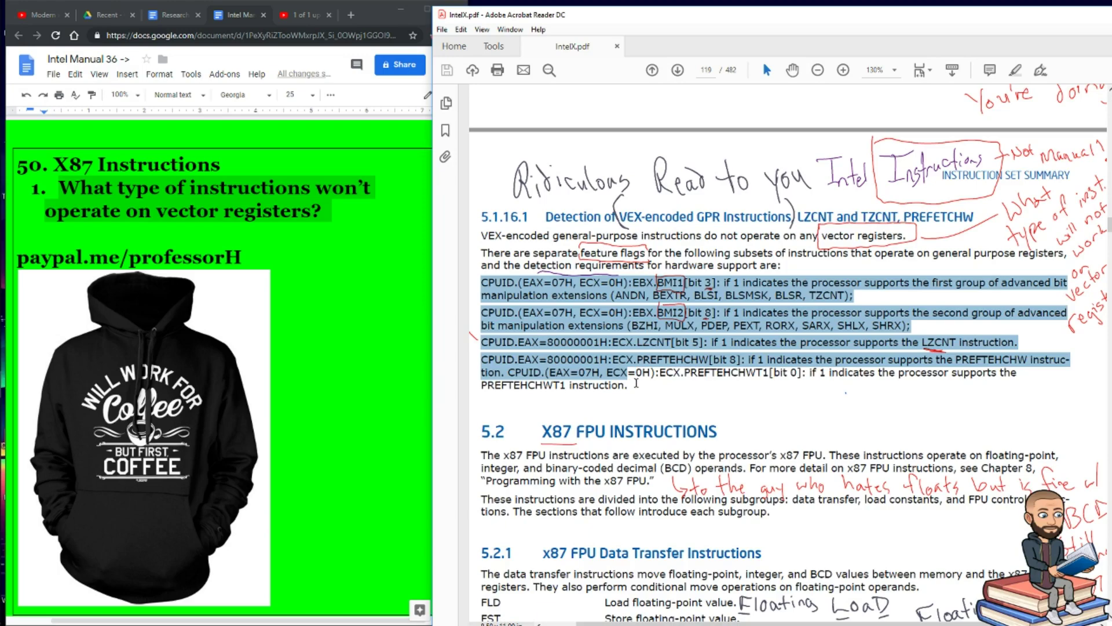
# Finish selecting the CPUID lines, then read through the Stack Overflow answer on CPUID.
pyautogui.keyDown('shift'); pyautogui.click(636, 382); pyautogui.keyUp('shift')
pyautogui.click(10, 221)
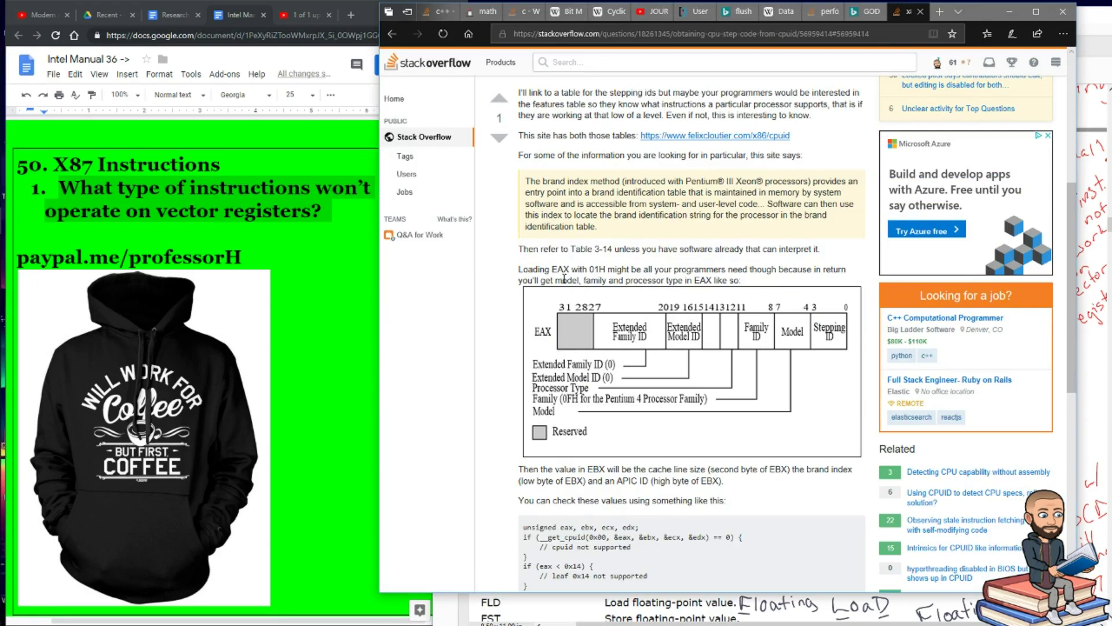
pyautogui.scroll(1, 588, 243)
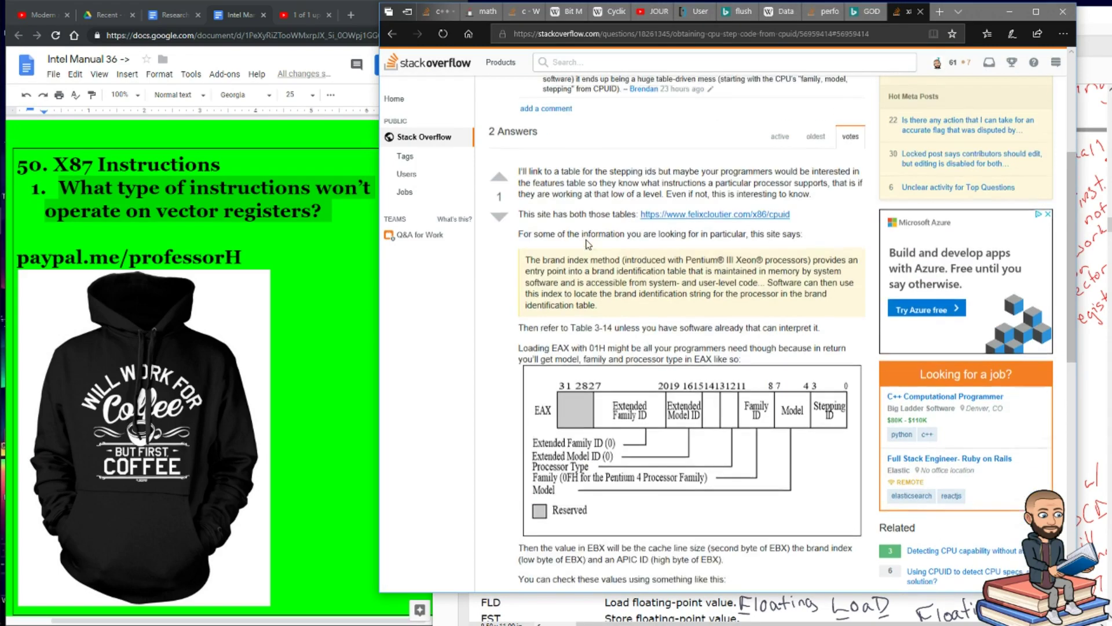
pyautogui.scroll(1, 602, 255)
pyautogui.scroll(-2, 601, 254)
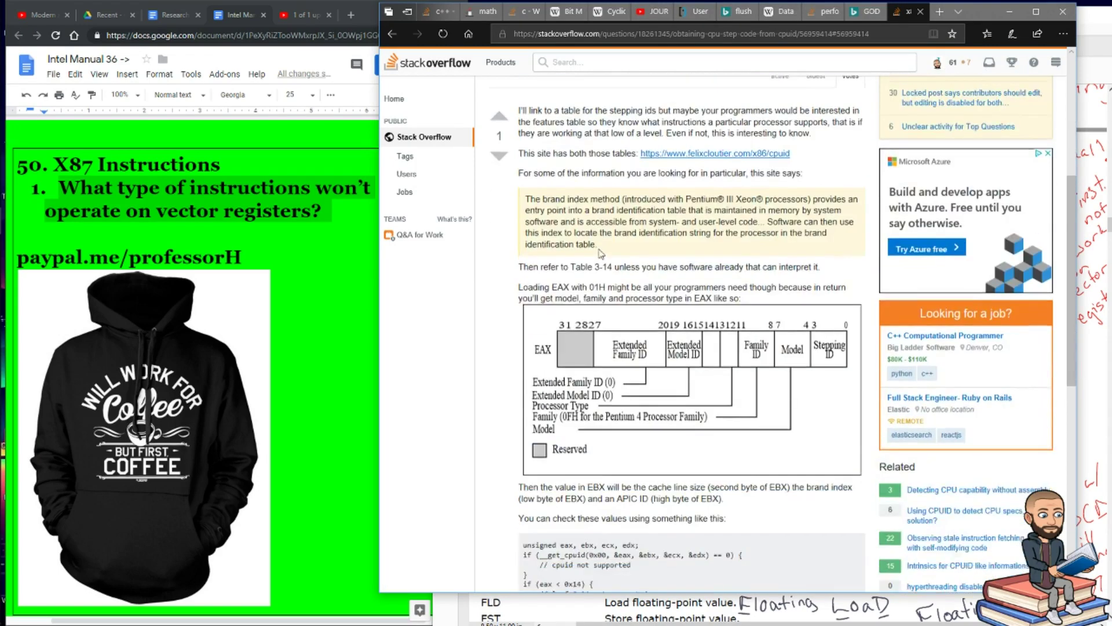
pyautogui.scroll(-1, 601, 253)
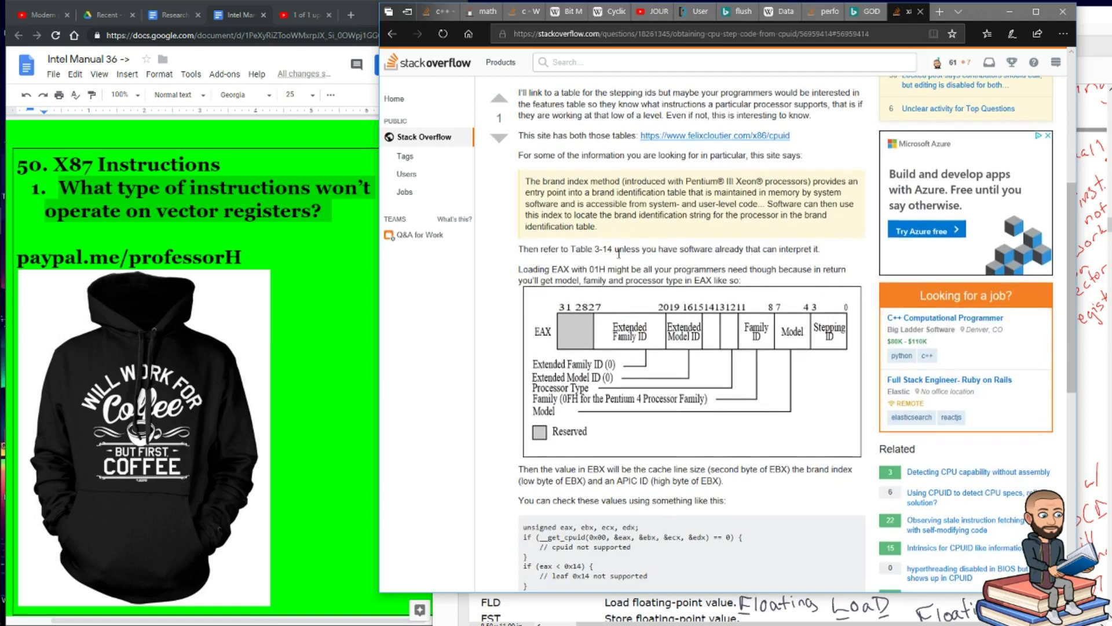
pyautogui.scroll(-3, 598, 279)
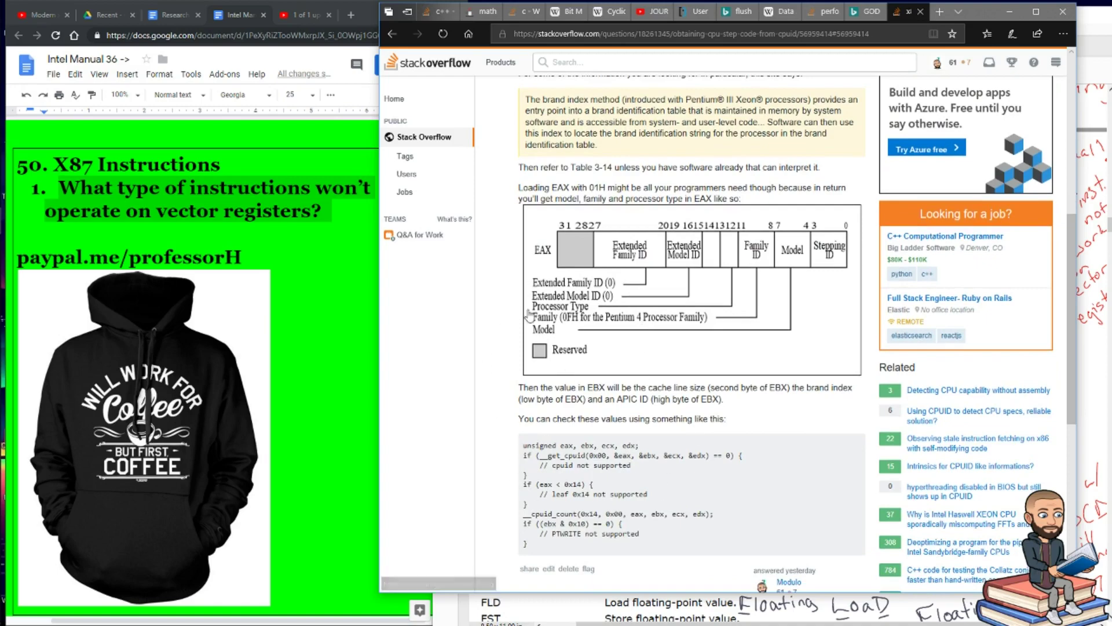
pyautogui.scroll(6, 528, 317)
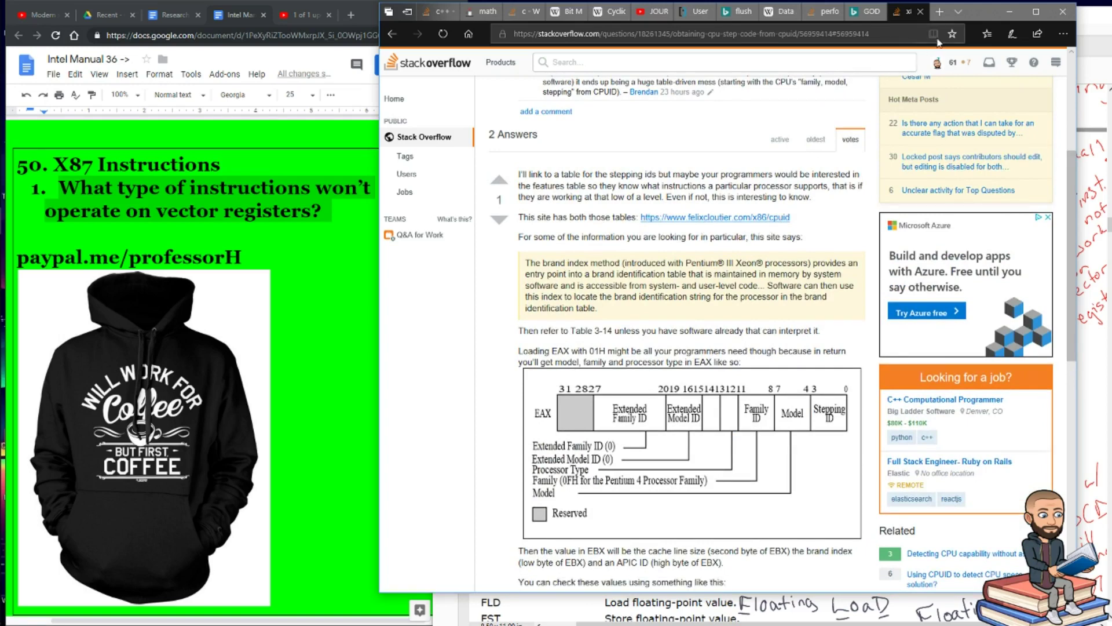
# Minimize the browser and start an empty item 2 below question 1 in the notes.
pyautogui.click(1010, 15)
pyautogui.click(346, 220)
pyautogui.press('Return')
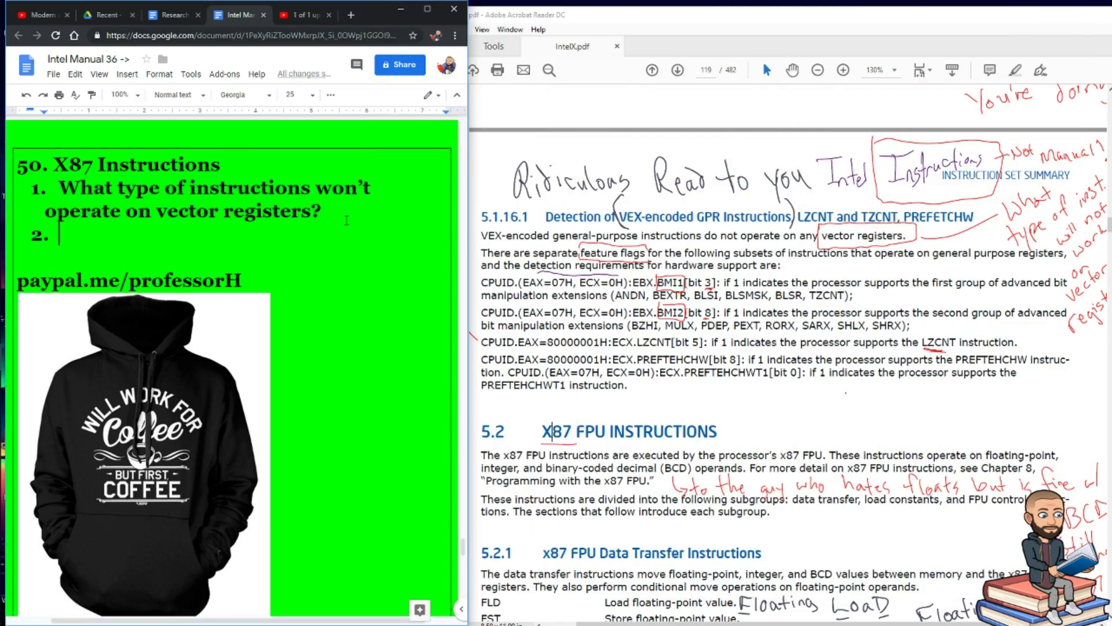
# Enter question 2, 'What can the cpuid instruction tell you?', in the notes list.
pyautogui.write('What can the cpuid instruction tell you?')
pyautogui.doubleClick(135, 235)
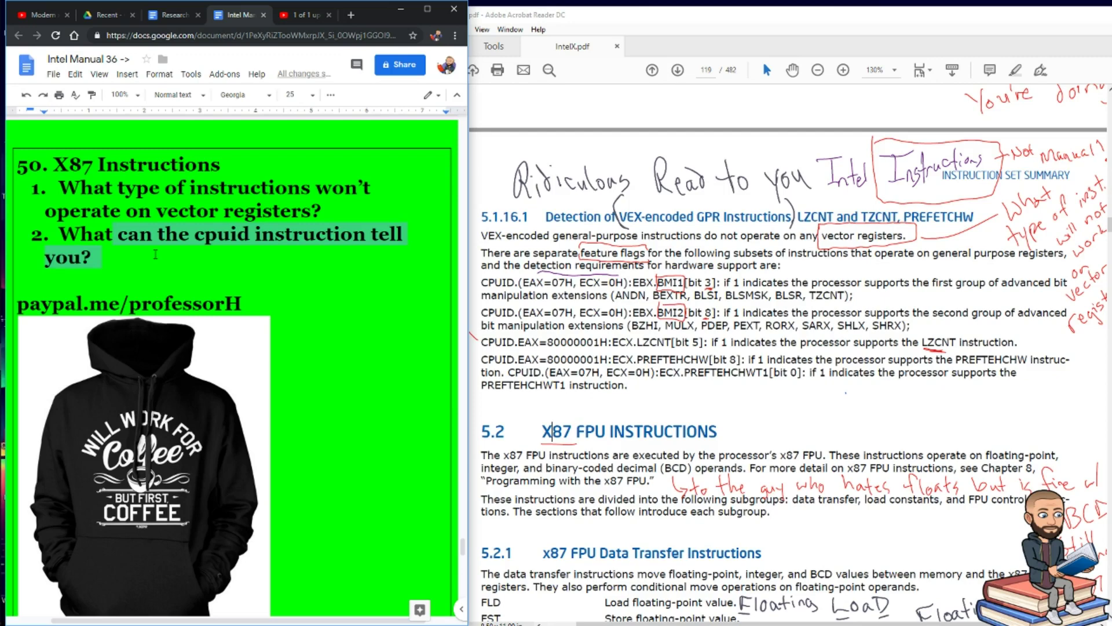
pyautogui.click(572, 266)
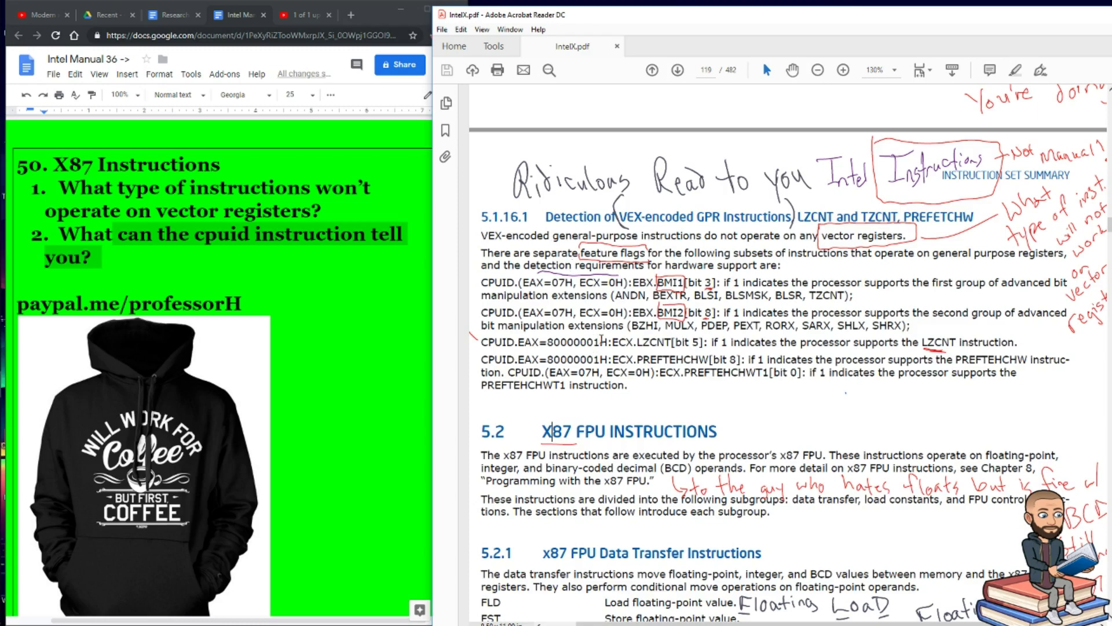
# Scroll to section 5.2 X87 FPU Instructions and select its opening sentence.
pyautogui.scroll(-5, 606, 317)
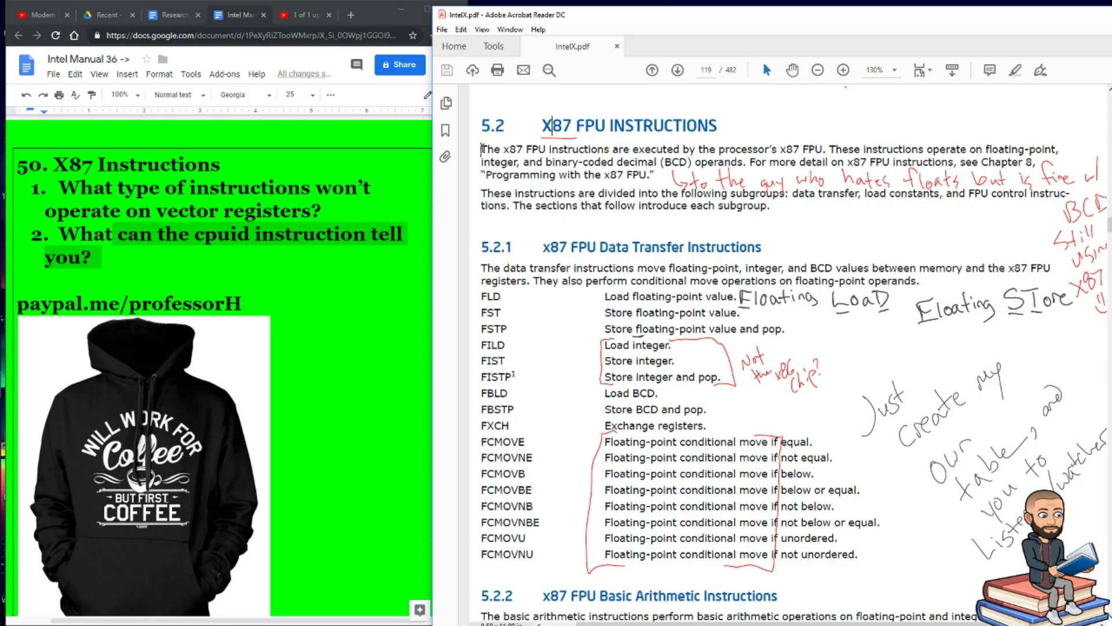
pyautogui.moveTo(481, 149); pyautogui.dragTo(653, 174)
pyautogui.click(558, 229)
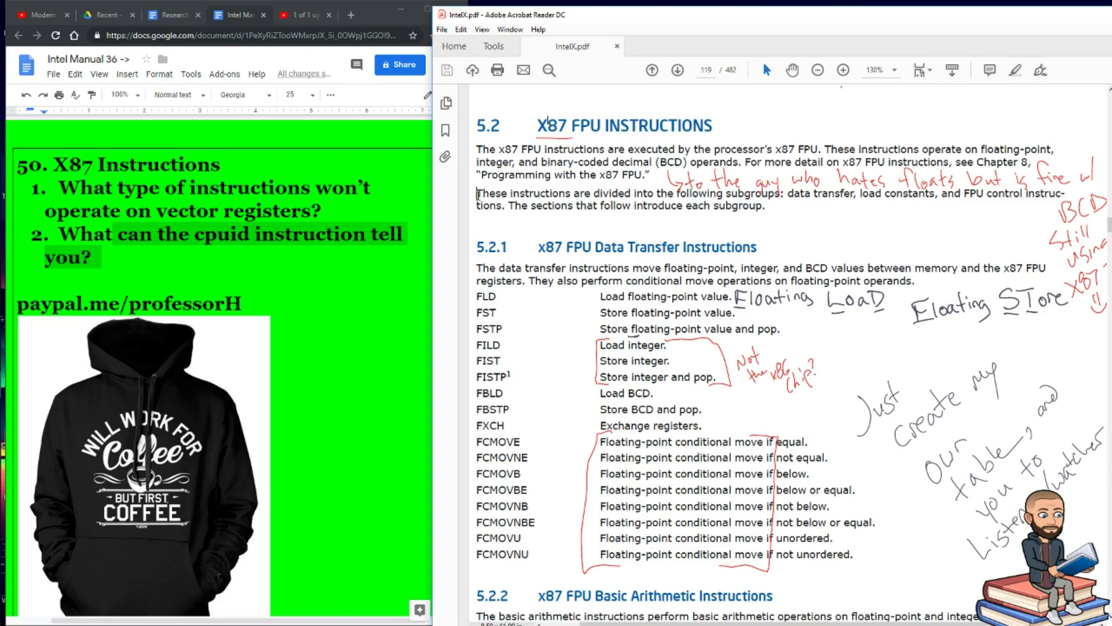
# Select the sentence listing the x87 instruction subgroups.
pyautogui.moveTo(478, 195); pyautogui.dragTo(780, 194)
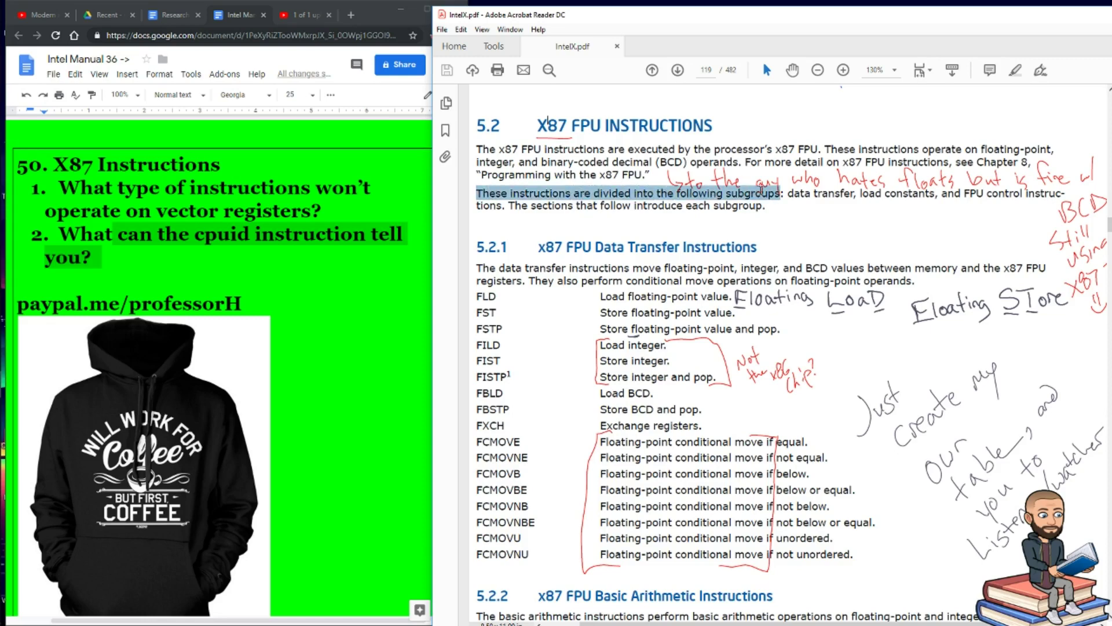
pyautogui.moveTo(779, 193); pyautogui.dragTo(935, 193)
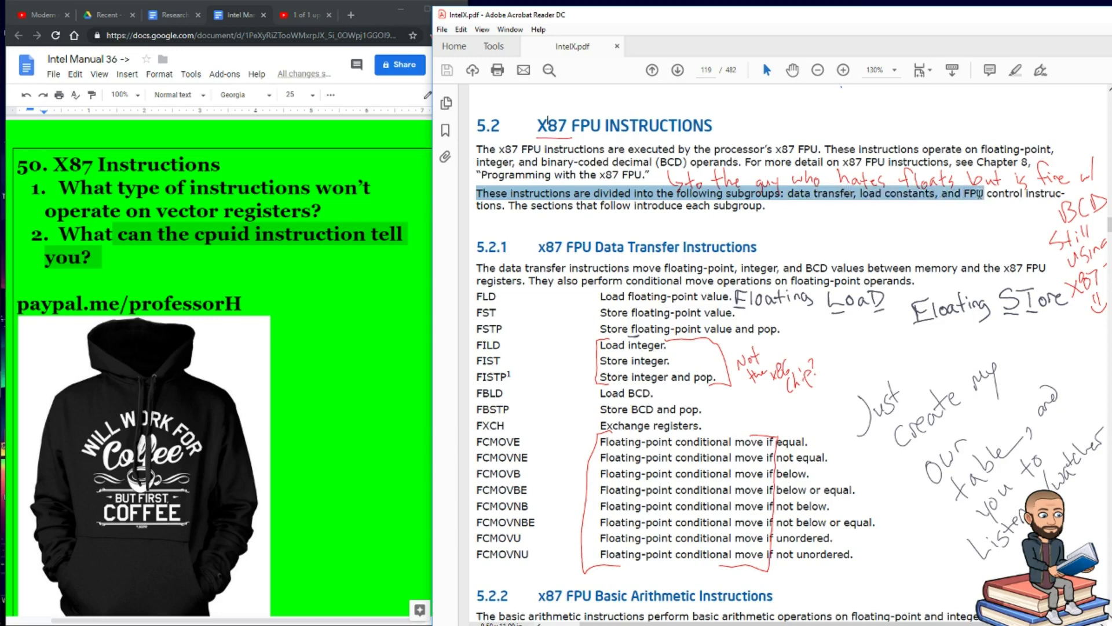
pyautogui.moveTo(979, 194); pyautogui.dragTo(771, 209)
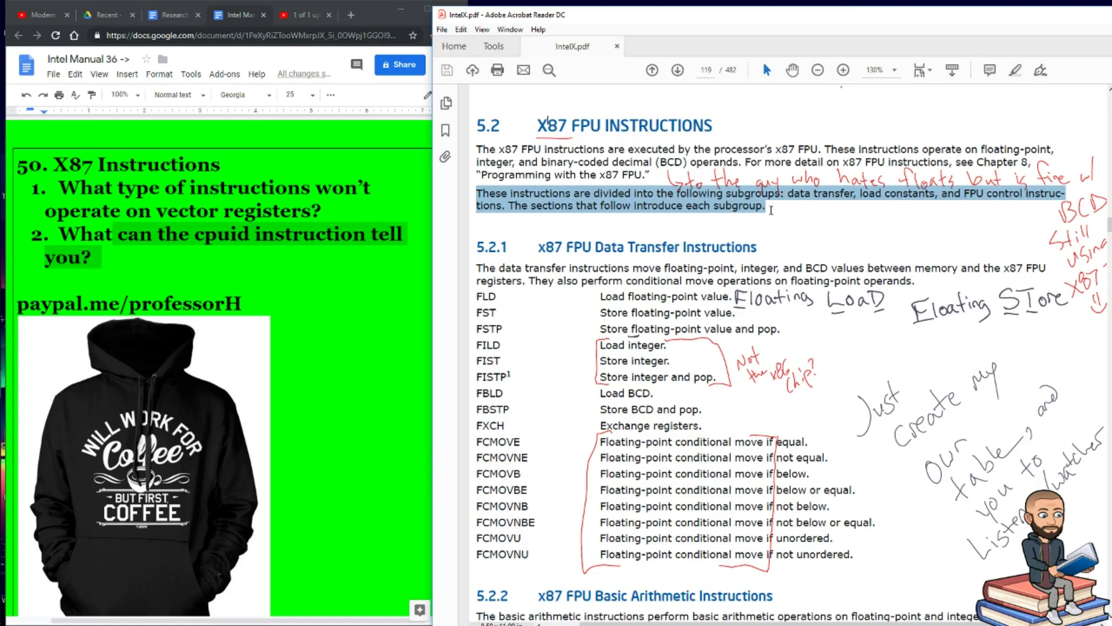
pyautogui.click(763, 242)
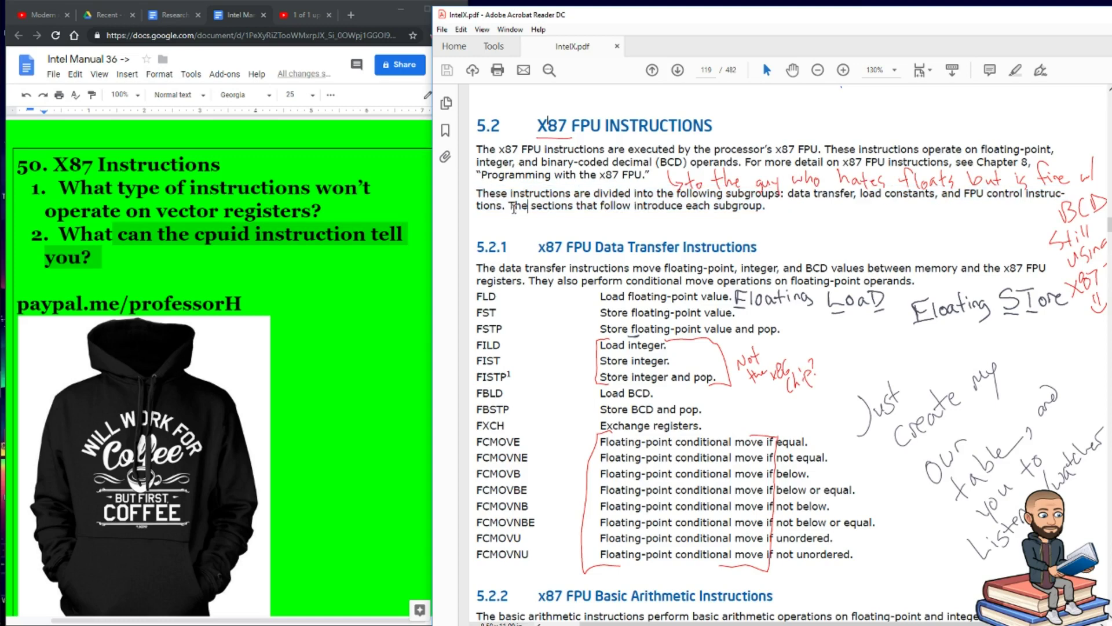
# Scroll to section 5.2.1 and select the data transfer instructions paragraph.
pyautogui.scroll(-3, 548, 224)
pyautogui.scroll(-1, 563, 227)
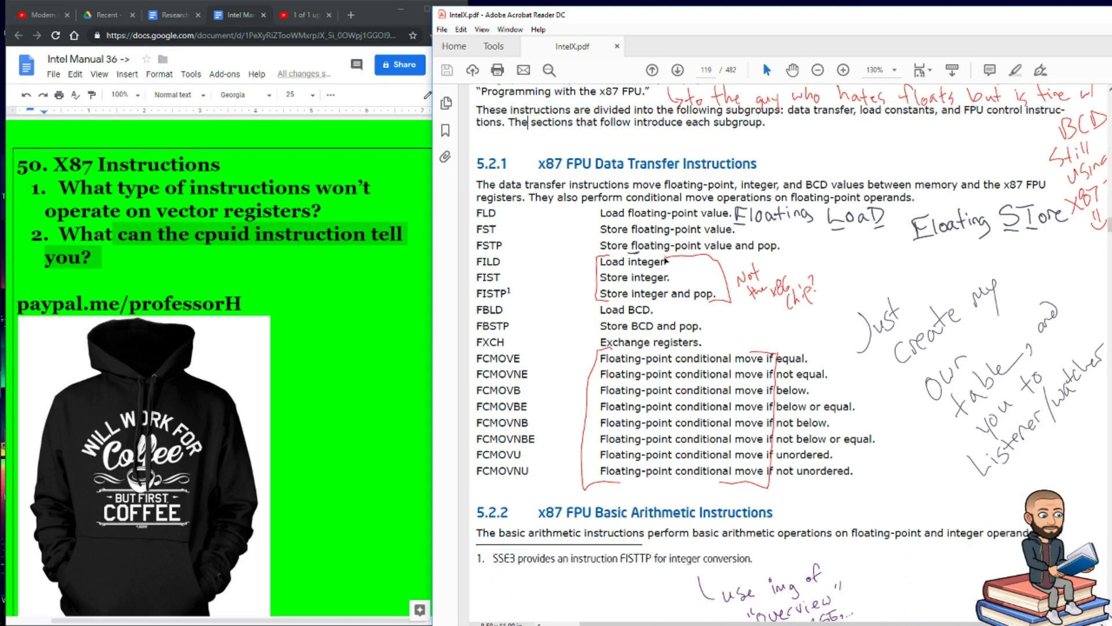
pyautogui.moveTo(478, 185); pyautogui.dragTo(488, 184)
pyautogui.moveTo(488, 183); pyautogui.dragTo(925, 201)
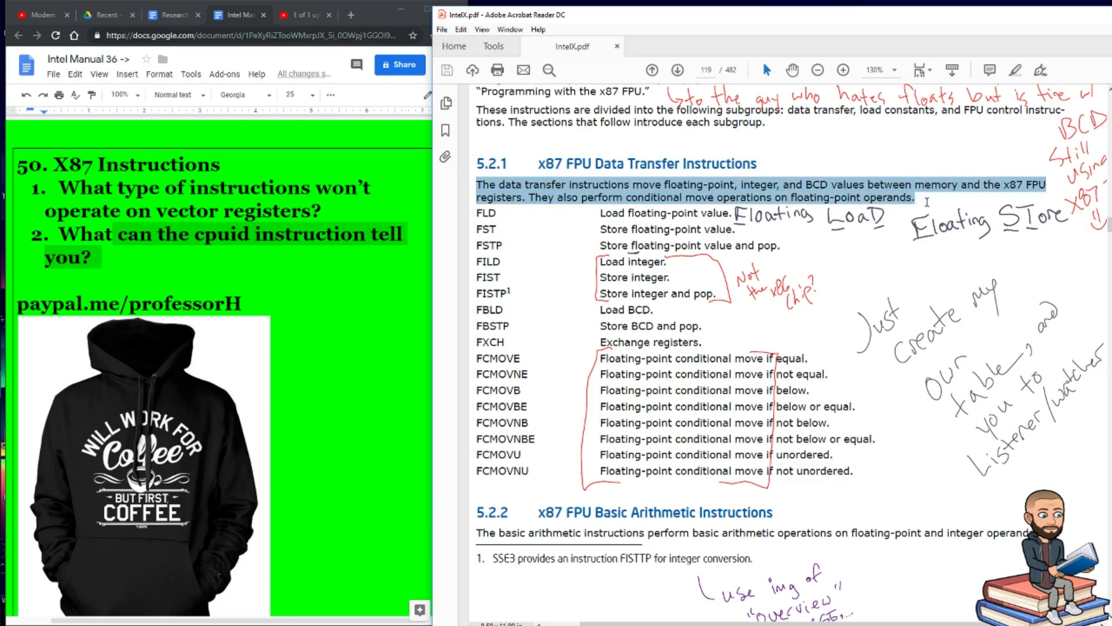
pyautogui.click(474, 213)
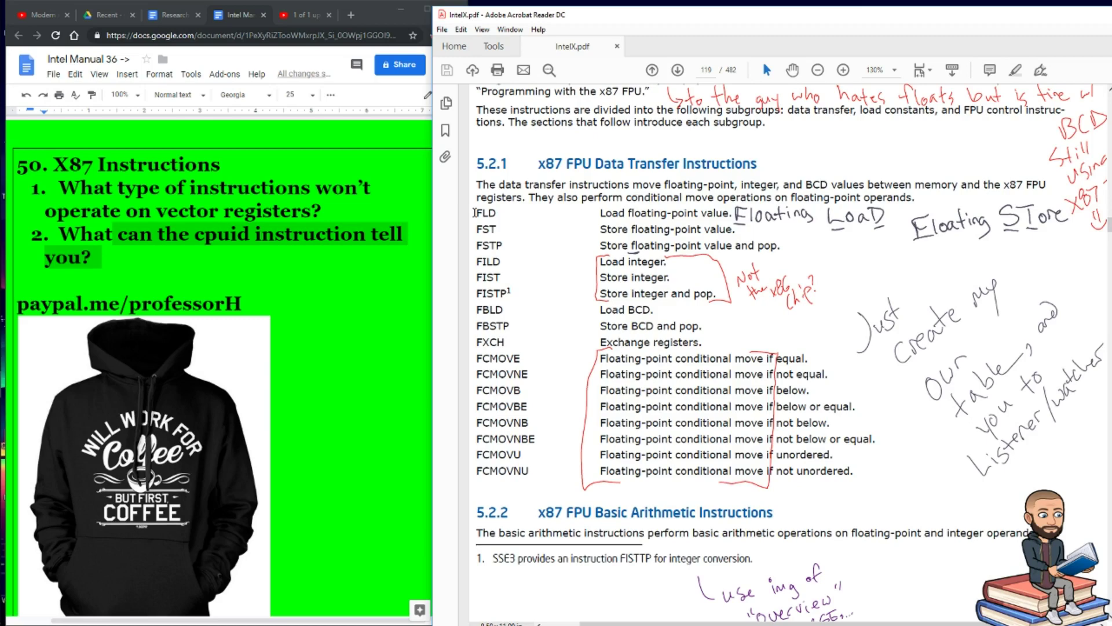
# Select the FLD, FST, FSTP and FIST rows of the data transfer table.
pyautogui.moveTo(475, 213); pyautogui.dragTo(735, 211)
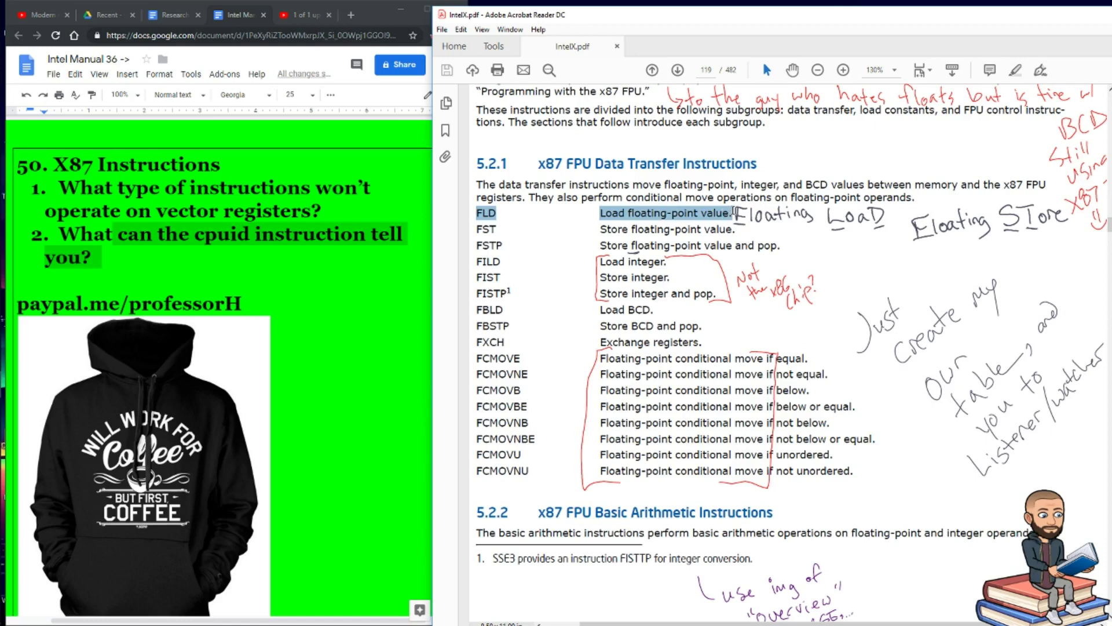
pyautogui.moveTo(731, 211); pyautogui.dragTo(497, 214)
pyautogui.click(497, 214)
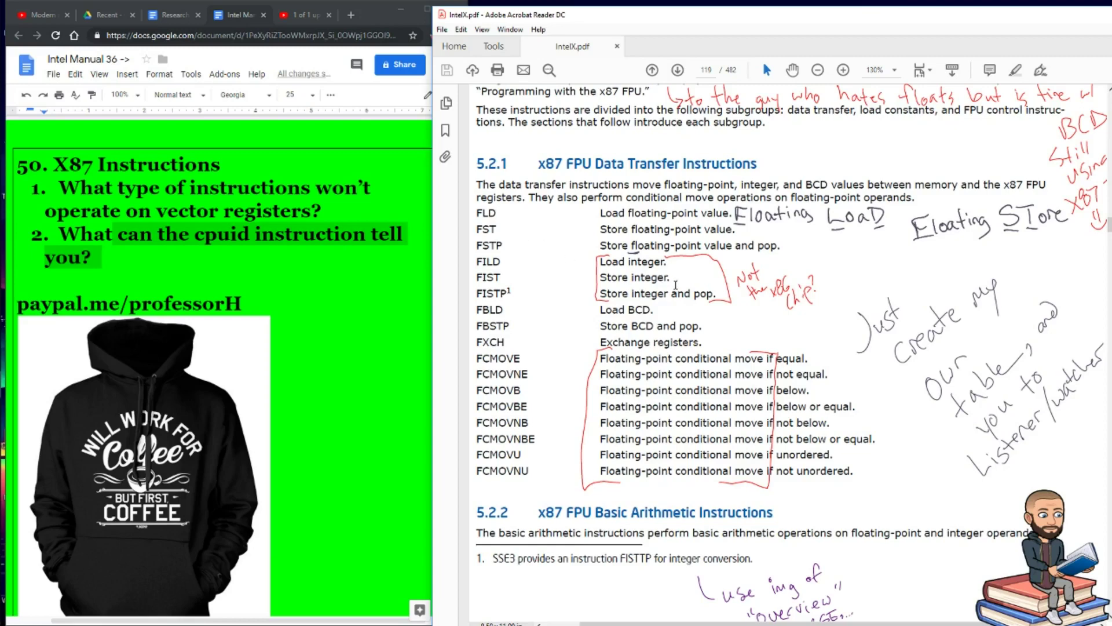
pyautogui.moveTo(476, 245); pyautogui.dragTo(715, 286)
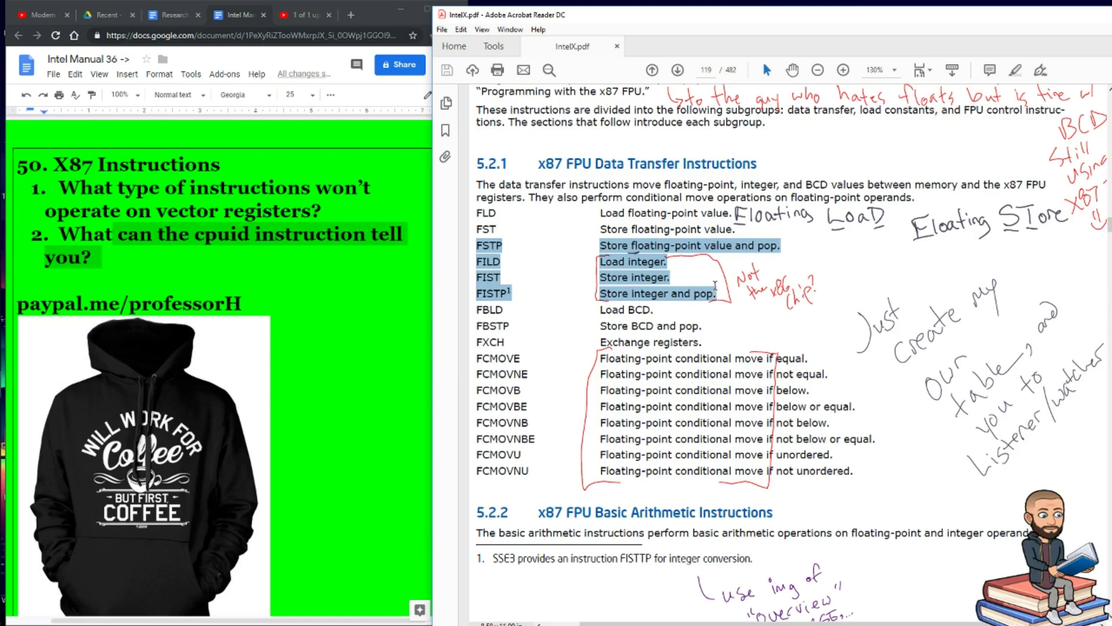
pyautogui.moveTo(715, 285); pyautogui.dragTo(503, 274)
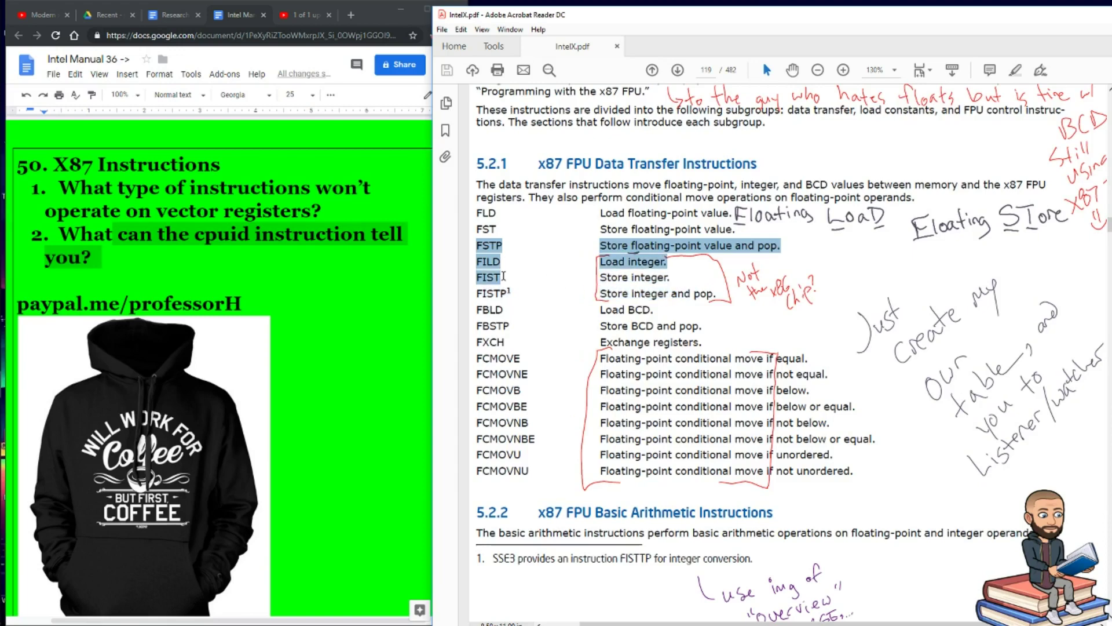
pyautogui.moveTo(504, 276)
pyautogui.mouseDown()
pyautogui.moveTo(481, 276)
pyautogui.moveTo(498, 277)
pyautogui.moveTo(486, 285)
pyautogui.moveTo(504, 291)
pyautogui.mouseUp()
pyautogui.click(476, 310)
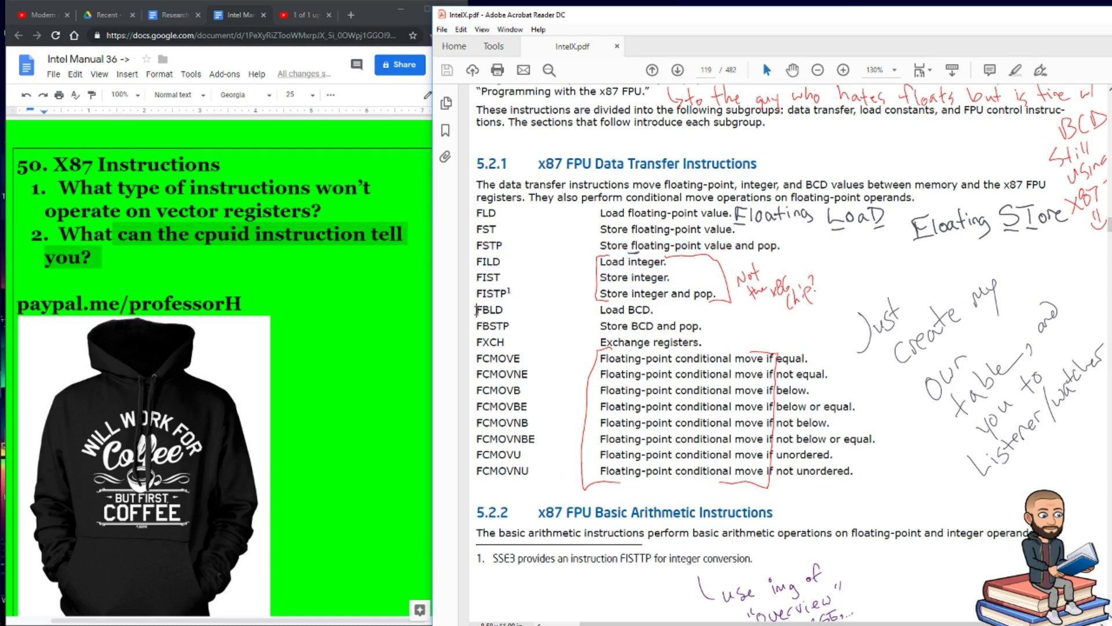
# Select the FBLD row, then the FXCH row down through all eight FCMOV rows.
pyautogui.moveTo(476, 310); pyautogui.dragTo(660, 314)
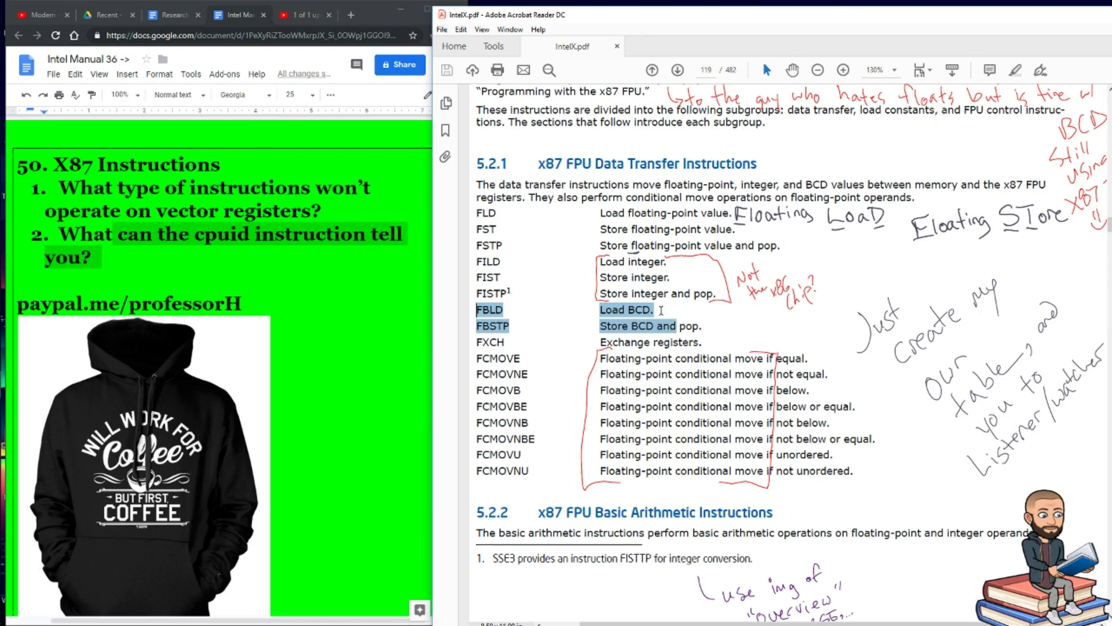
pyautogui.moveTo(661, 310); pyautogui.dragTo(660, 309)
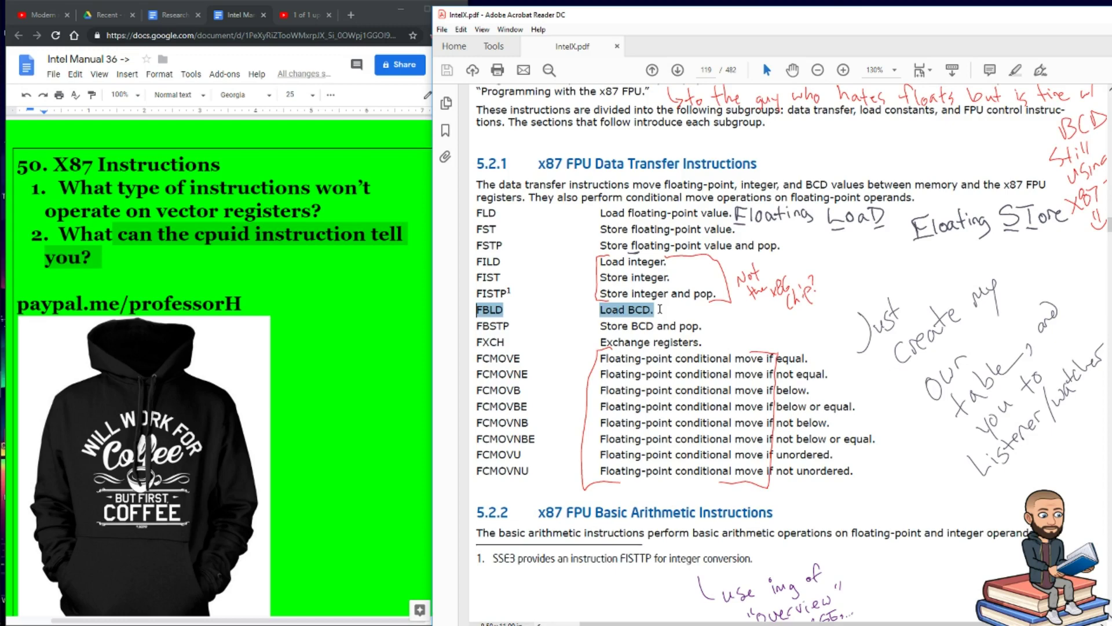
pyautogui.moveTo(660, 309); pyautogui.dragTo(709, 329)
pyautogui.moveTo(475, 342); pyautogui.dragTo(703, 342)
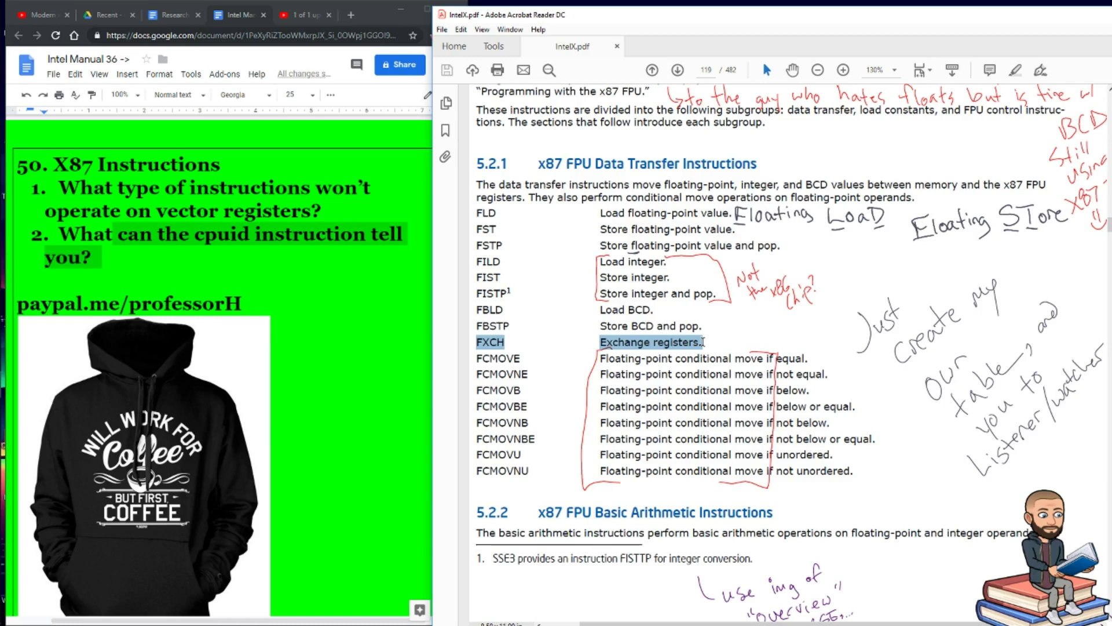
pyautogui.moveTo(704, 342); pyautogui.dragTo(858, 474)
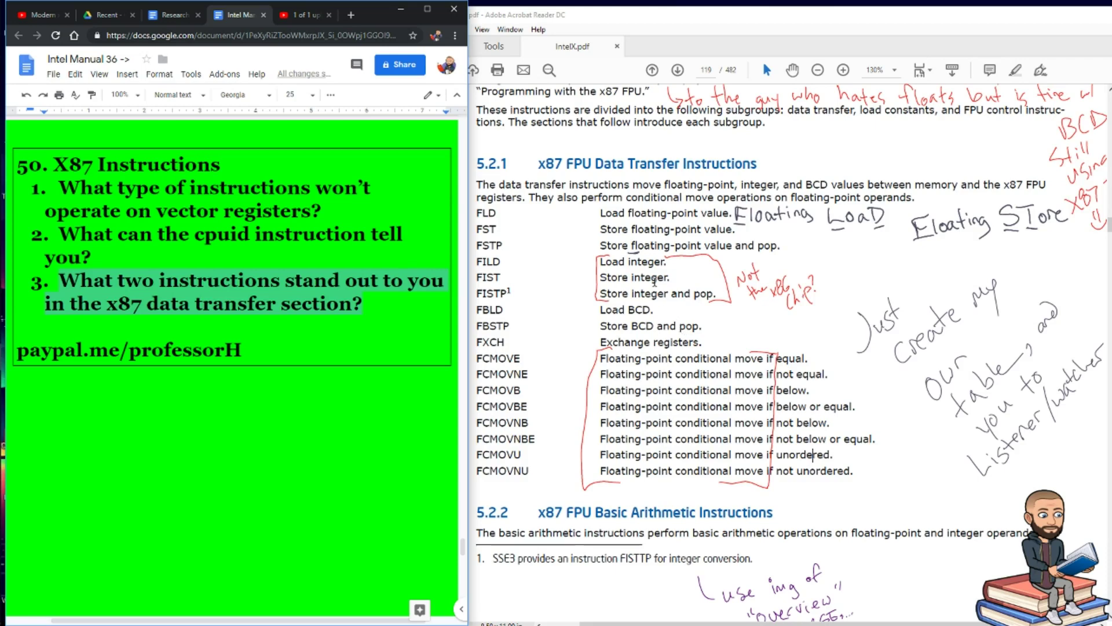
# Start an empty item 4 beneath question 3 in the X87 Instructions list.
pyautogui.press('Return')
# Scroll to the x87 basic arithmetic table and select the multiply, divide and partial remainder rows.
pyautogui.scroll(-5, 579, 301)
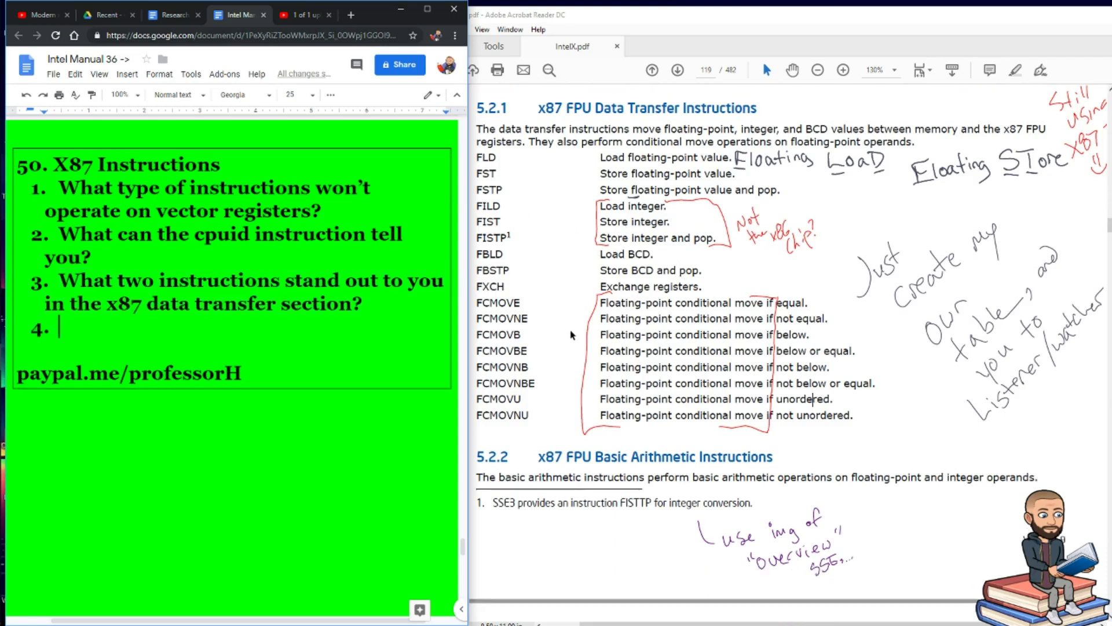
pyautogui.scroll(-5, 579, 300)
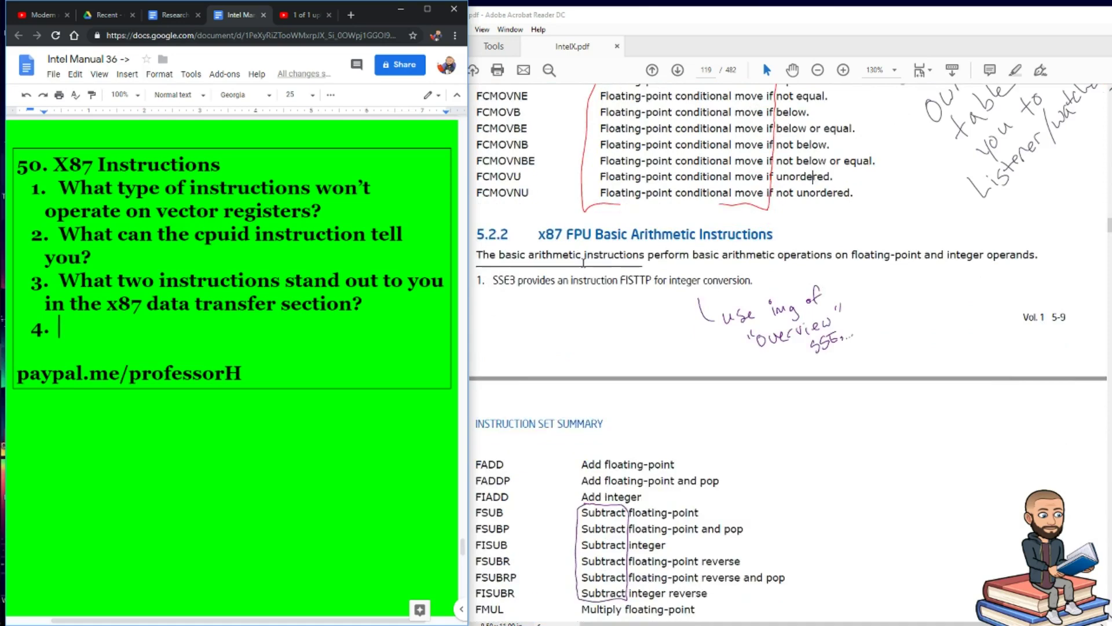
pyautogui.scroll(-1, 591, 168)
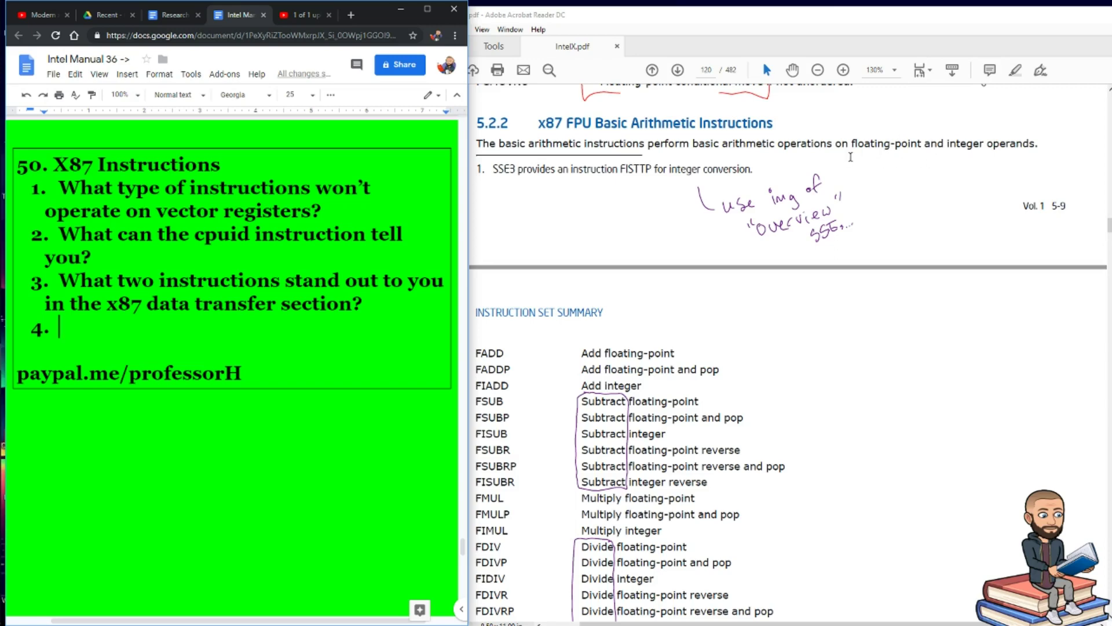
pyautogui.click(626, 277)
pyautogui.scroll(-3, 628, 266)
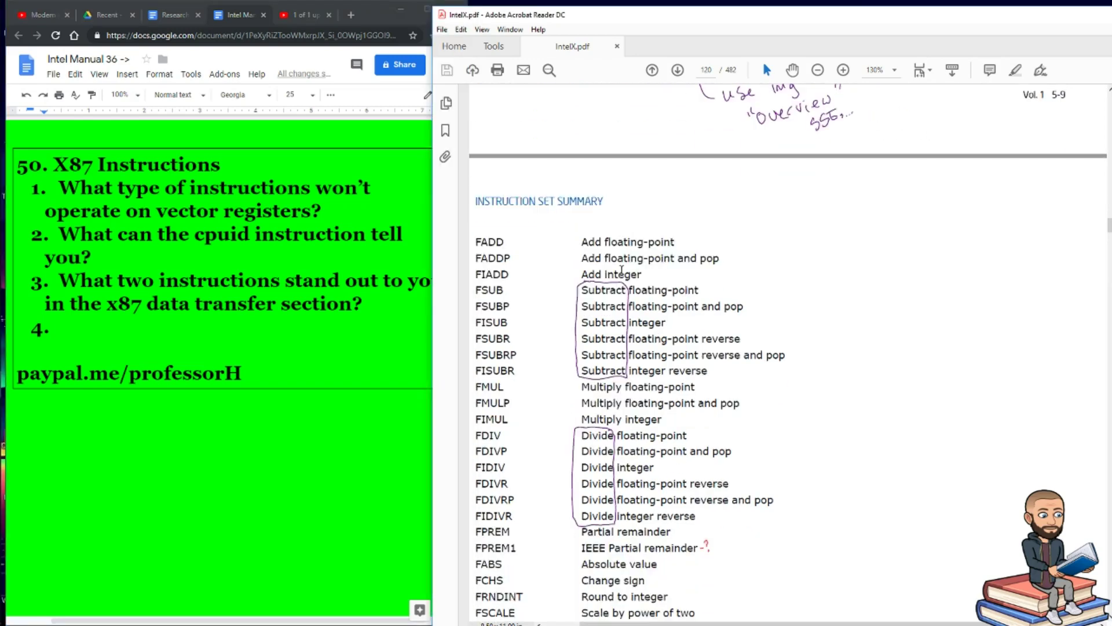
pyautogui.scroll(-2, 642, 255)
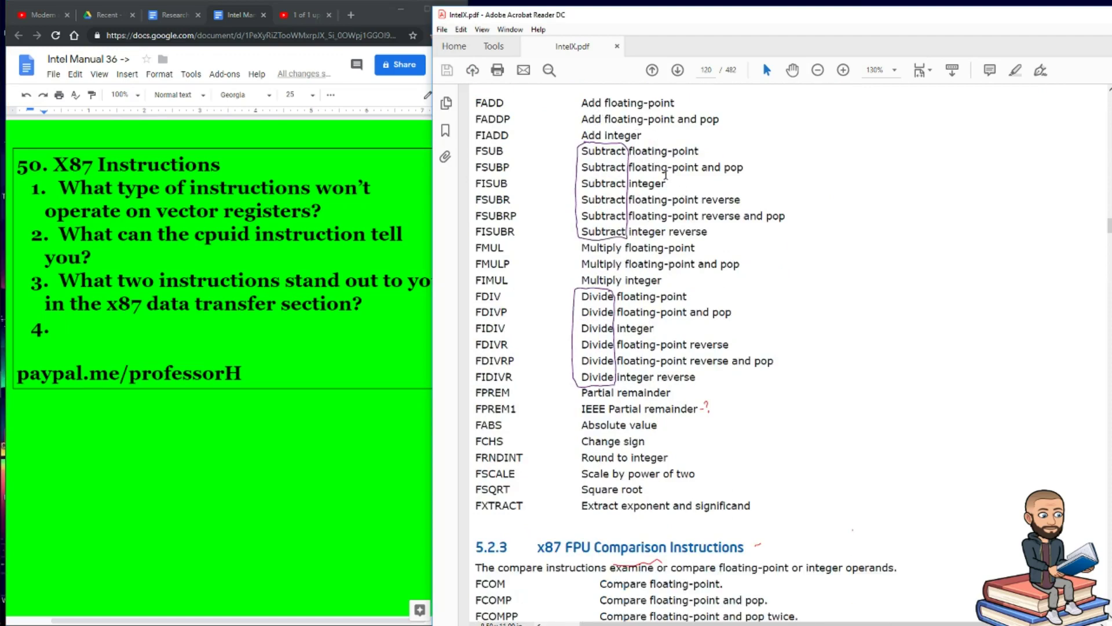
pyautogui.scroll(-1, 665, 177)
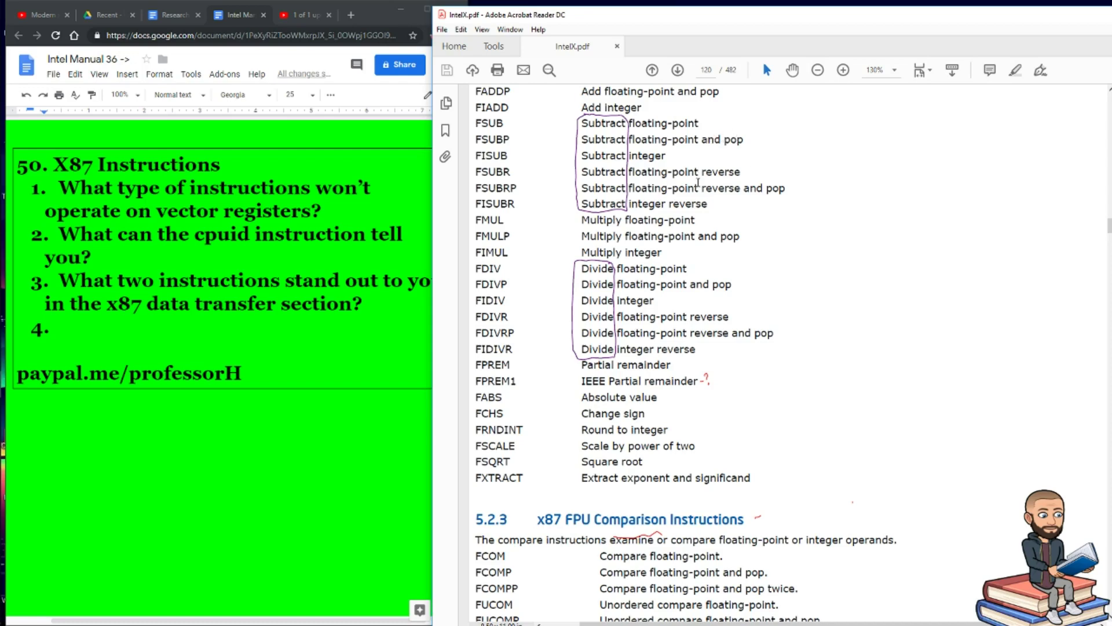
pyautogui.moveTo(582, 220); pyautogui.dragTo(670, 371)
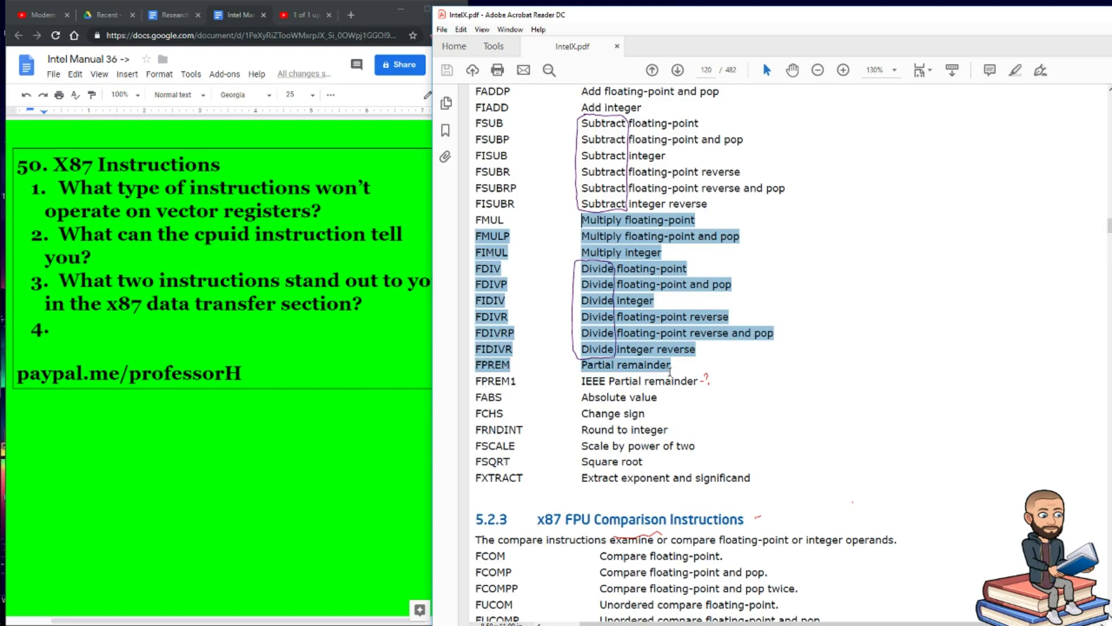
pyautogui.click(582, 381)
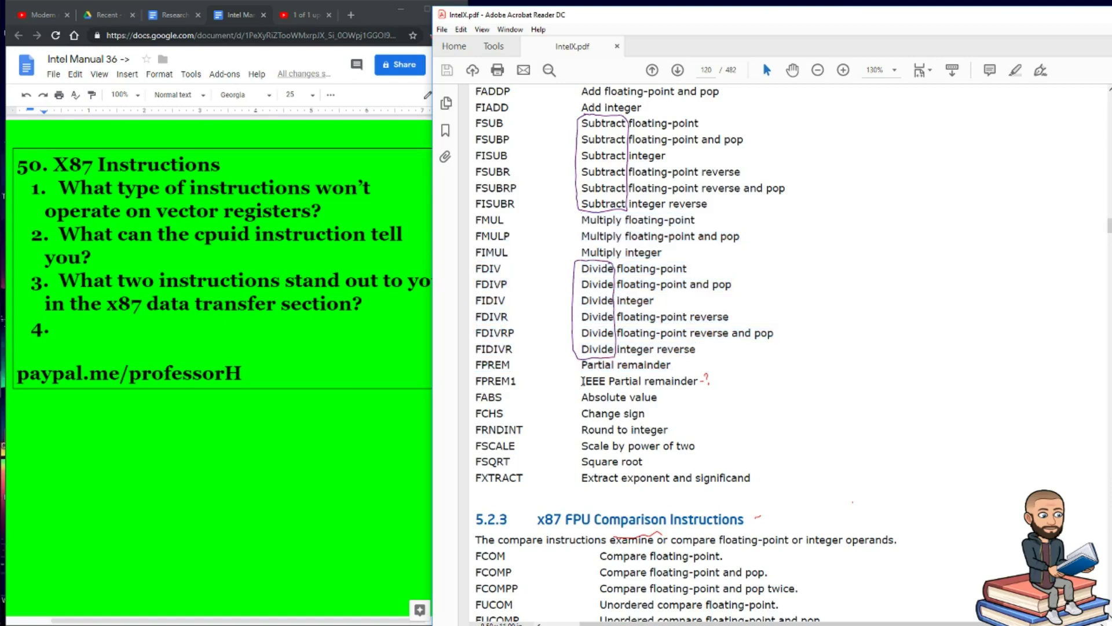
# Select the IEEE partial remainder row, then the Absolute value through FXTRACT rows.
pyautogui.moveTo(584, 381); pyautogui.dragTo(604, 387)
pyautogui.moveTo(602, 387); pyautogui.dragTo(691, 381)
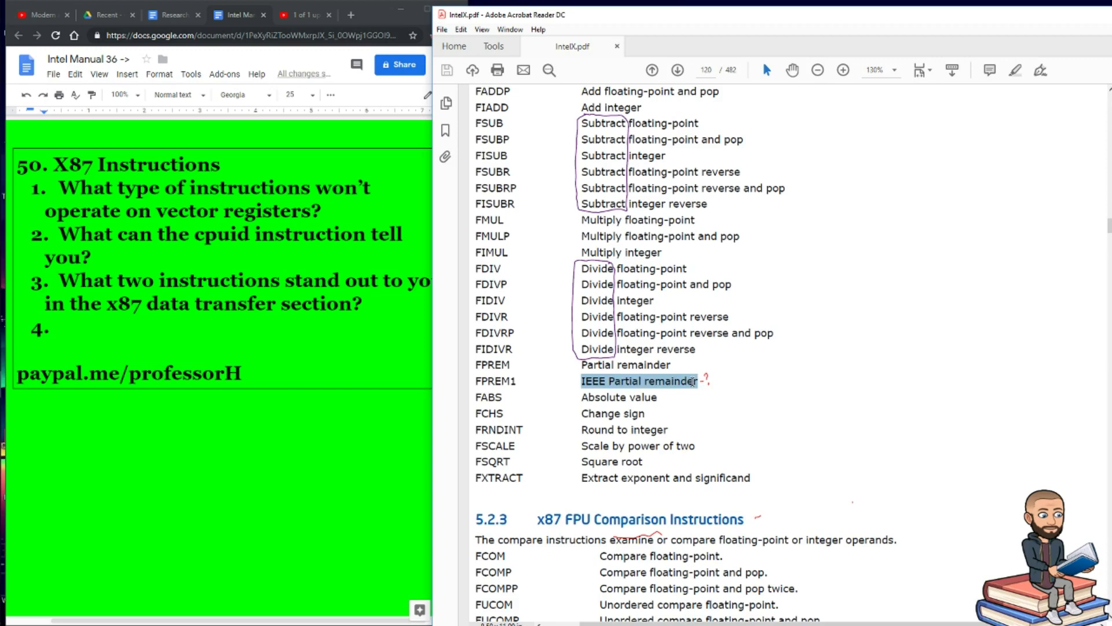
pyautogui.click(583, 398)
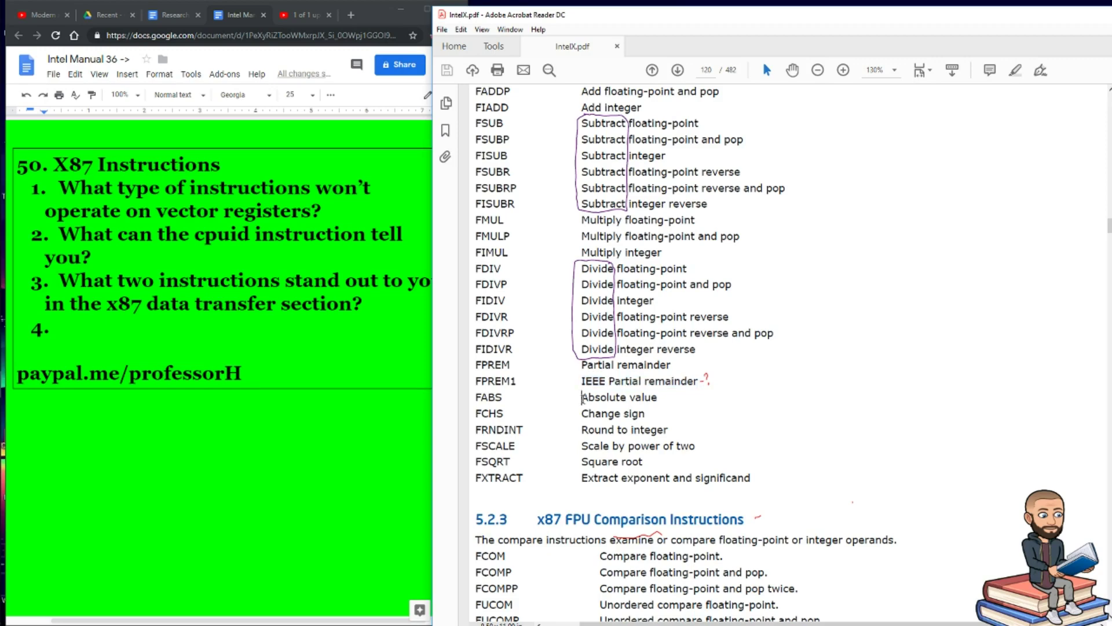
pyautogui.moveTo(582, 399); pyautogui.dragTo(647, 413)
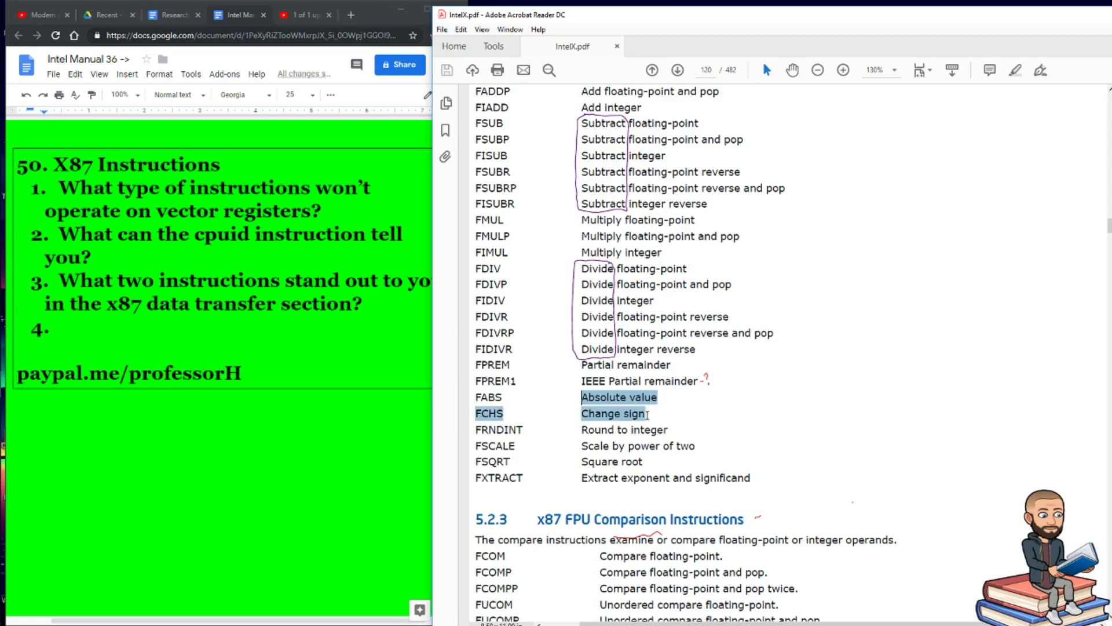
pyautogui.moveTo(648, 414); pyautogui.dragTo(753, 479)
# Add 'What does FSQRT?' as question 4, start item 5, and return to the PDF.
pyautogui.click(125, 323)
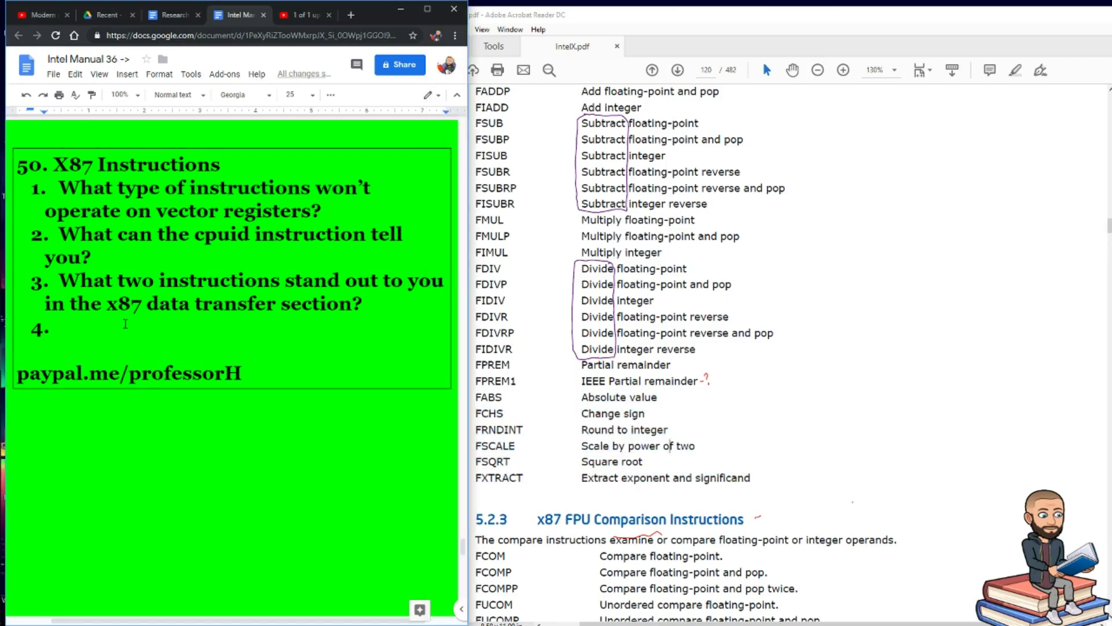
pyautogui.write('What does FSQRT?')
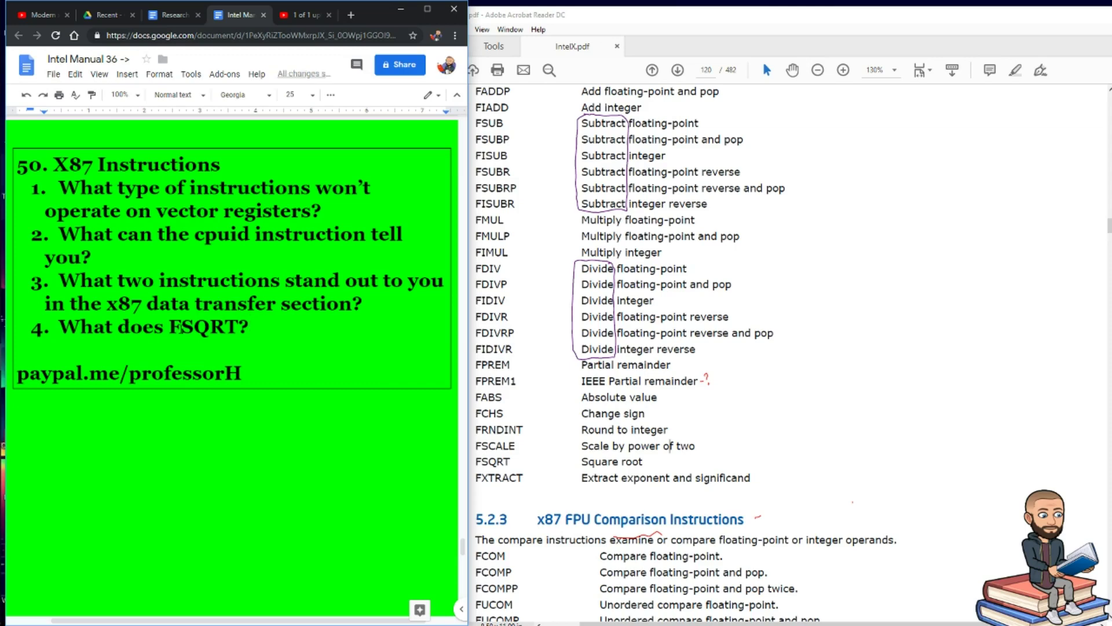
pyautogui.press('Return')
pyautogui.click(624, 374)
pyautogui.scroll(-8, 624, 373)
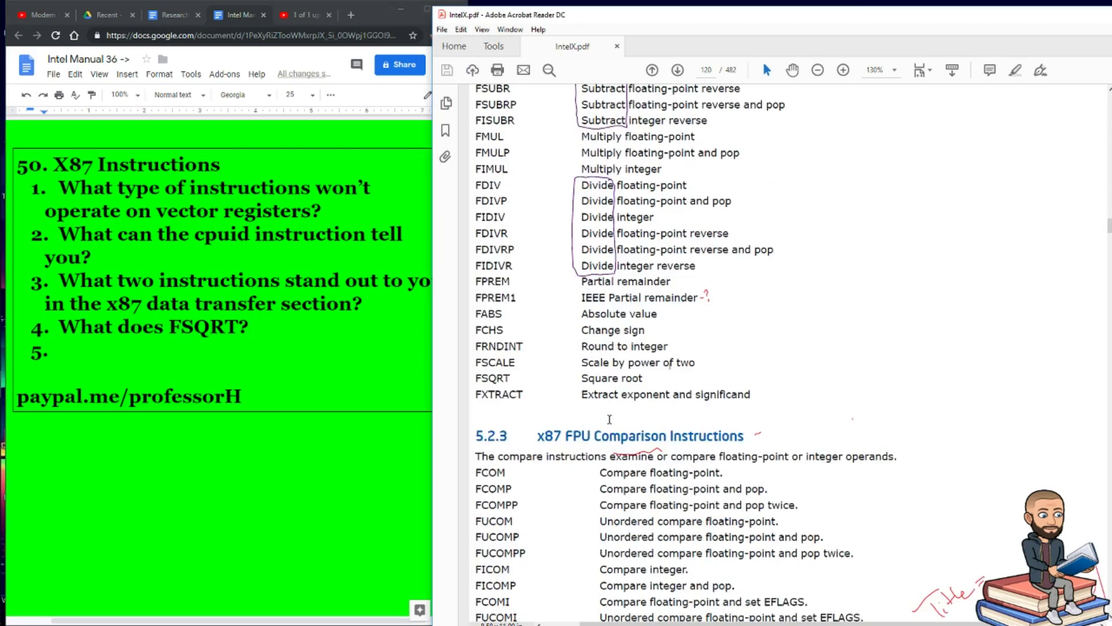
# Select the section 5.2.3 comparison rows from FCOM through FUCOMI, then highlight the FCOMIP row.
pyautogui.scroll(-4, 624, 373)
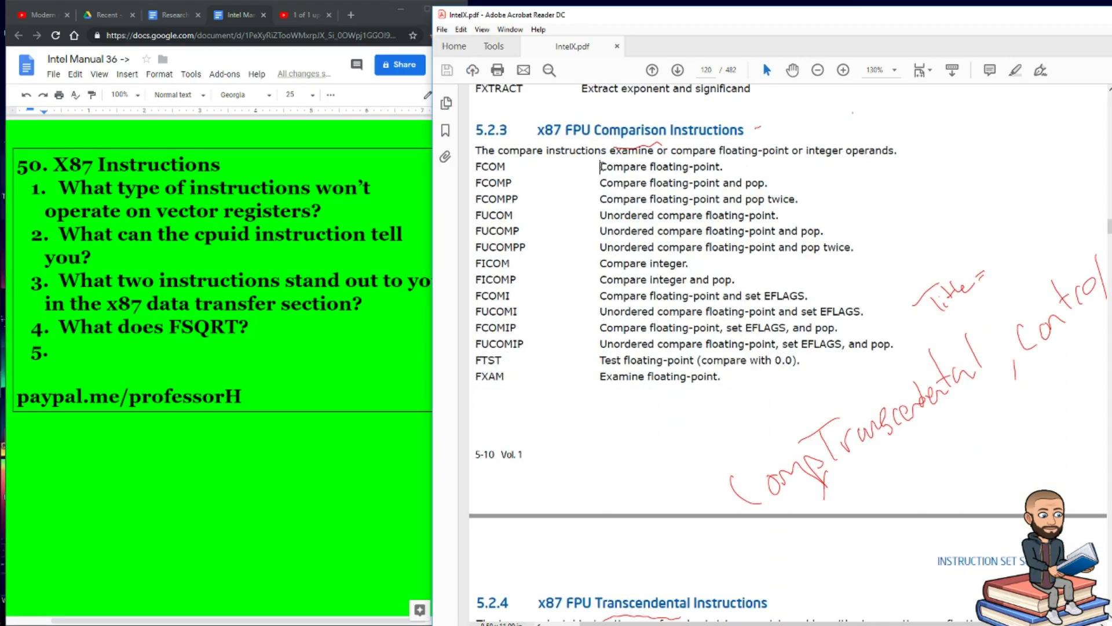
pyautogui.moveTo(599, 167); pyautogui.dragTo(860, 256)
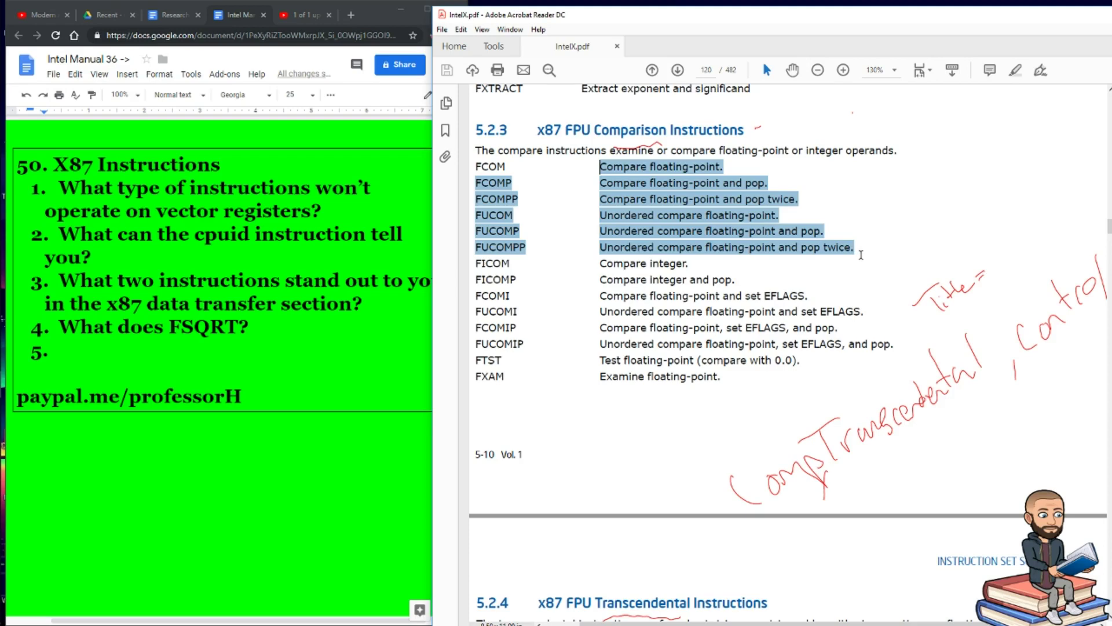
pyautogui.moveTo(861, 255); pyautogui.dragTo(813, 302)
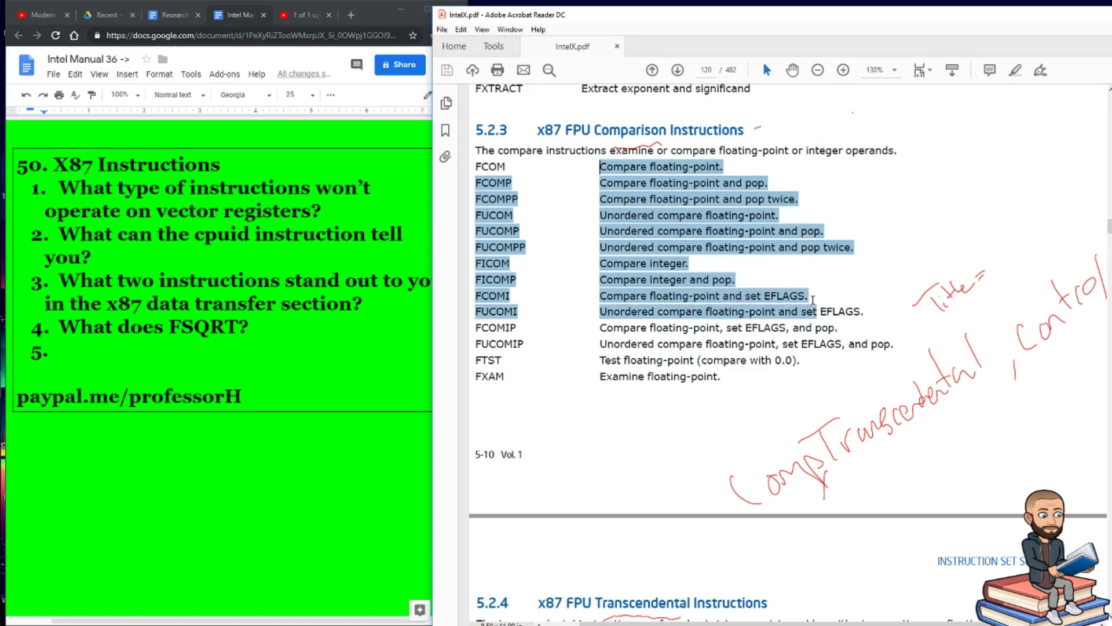
pyautogui.moveTo(812, 300); pyautogui.dragTo(843, 328)
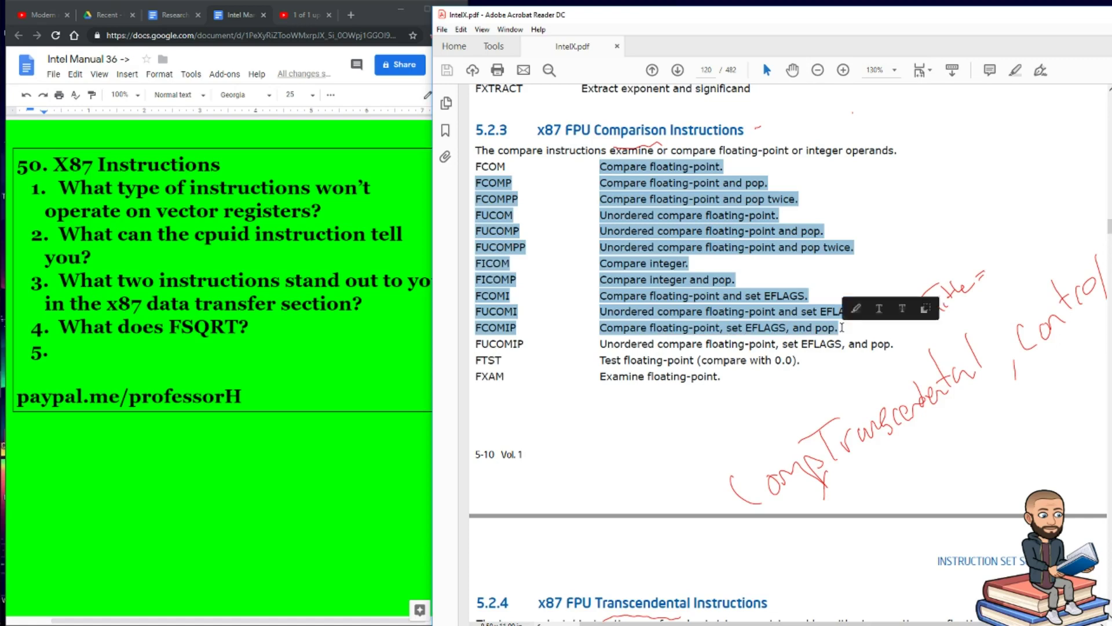
pyautogui.click(852, 309)
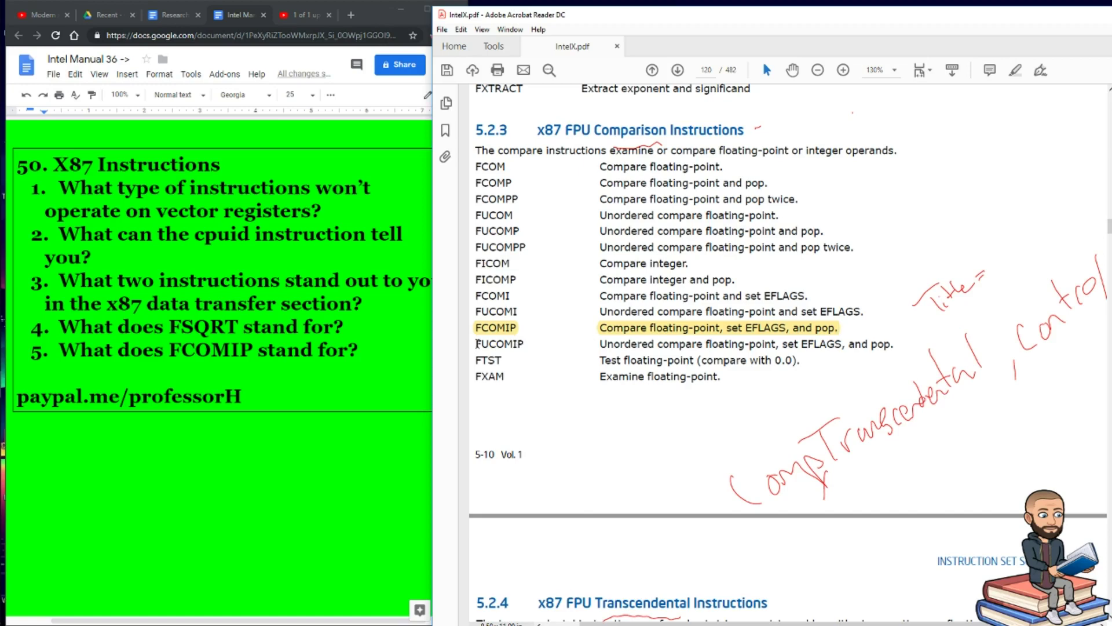
# Select and trim text on the FUCOMIP row, then clear the selection.
pyautogui.moveTo(477, 344); pyautogui.dragTo(525, 343)
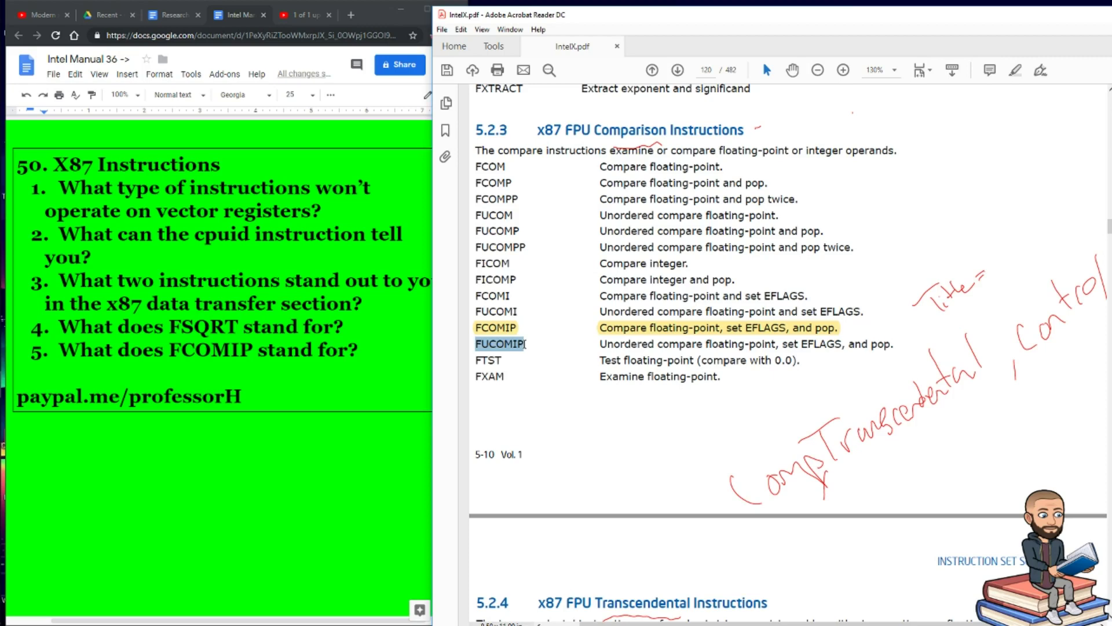
pyautogui.moveTo(525, 343)
pyautogui.mouseDown()
pyautogui.moveTo(479, 344)
pyautogui.moveTo(503, 344)
pyautogui.mouseUp()
pyautogui.click(602, 359)
# Move from the FTST row down to section 5.2.4, clearing stray text selections.
pyautogui.moveTo(602, 360); pyautogui.dragTo(725, 382)
pyautogui.scroll(-8, 637, 359)
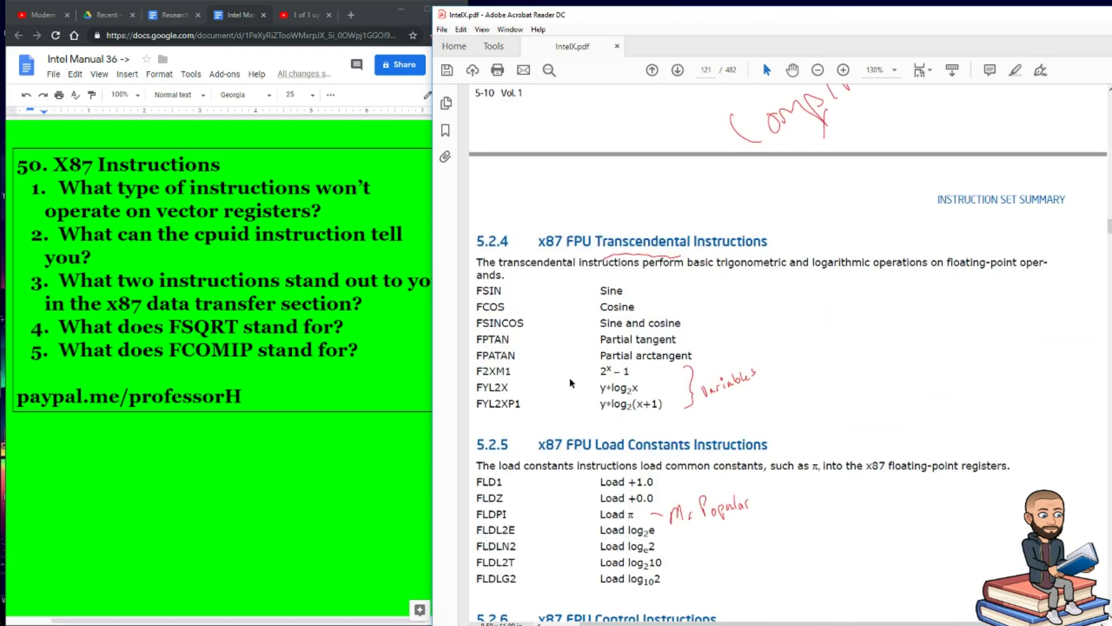
pyautogui.scroll(-1, 592, 263)
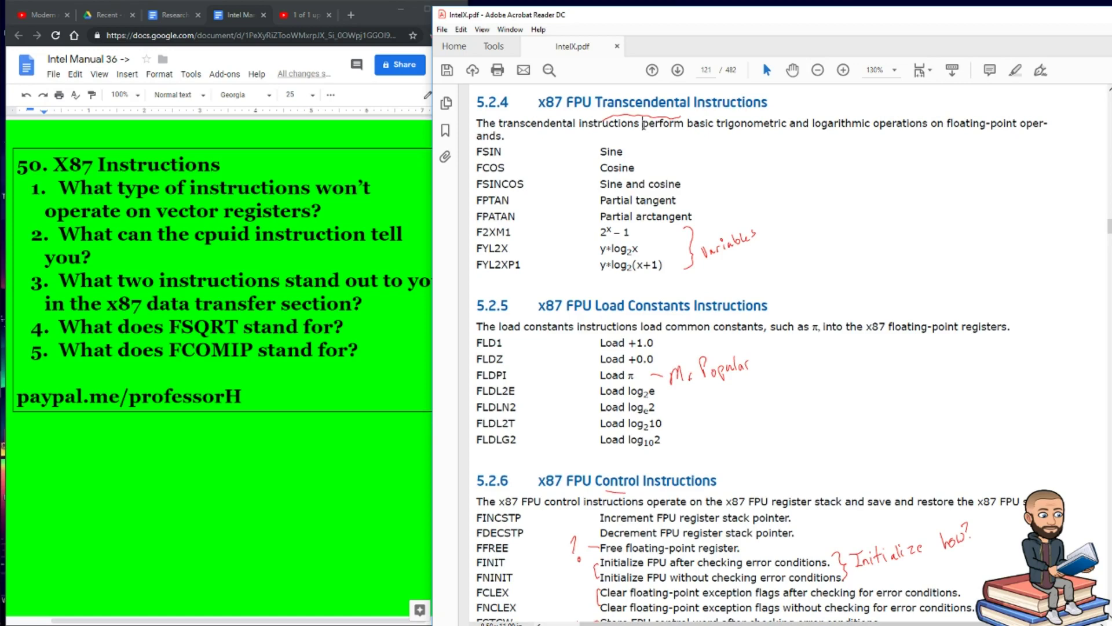
pyautogui.moveTo(642, 124); pyautogui.dragTo(630, 156)
pyautogui.click(476, 152)
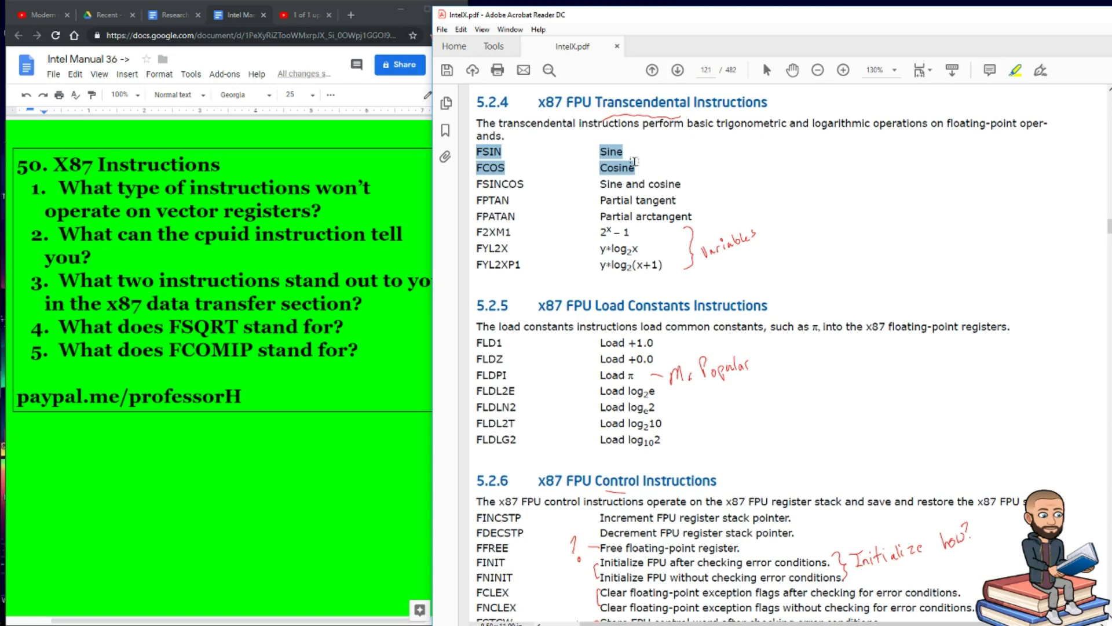
# Highlight the FSIN through FPATAN rows and the F2XM1 2x – 1 formula.
pyautogui.moveTo(635, 161); pyautogui.dragTo(650, 184)
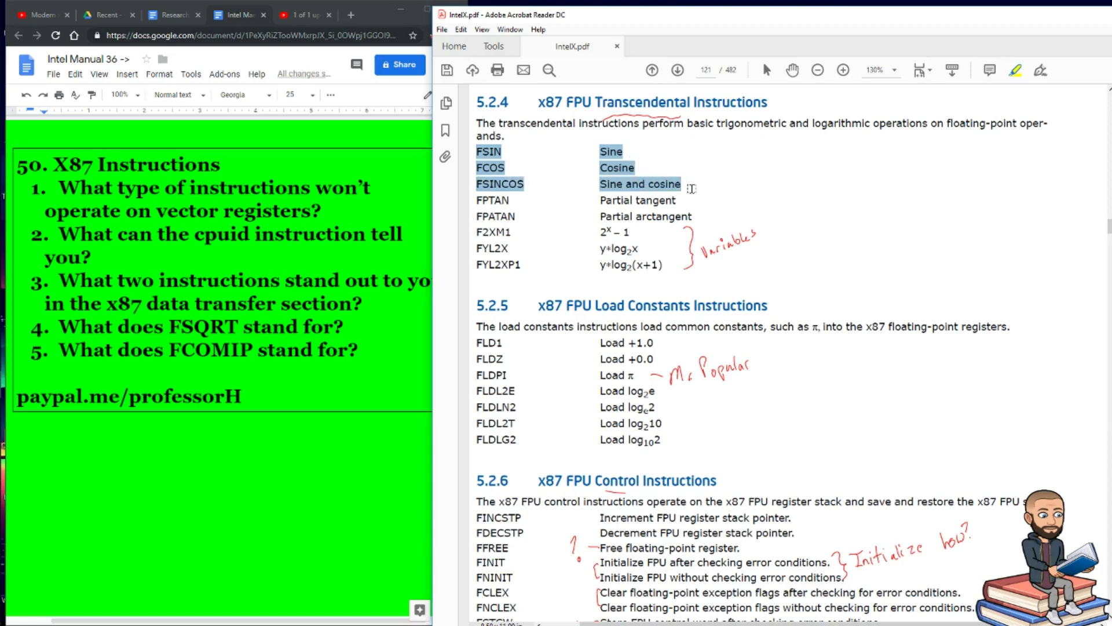
pyautogui.moveTo(691, 189); pyautogui.dragTo(684, 206)
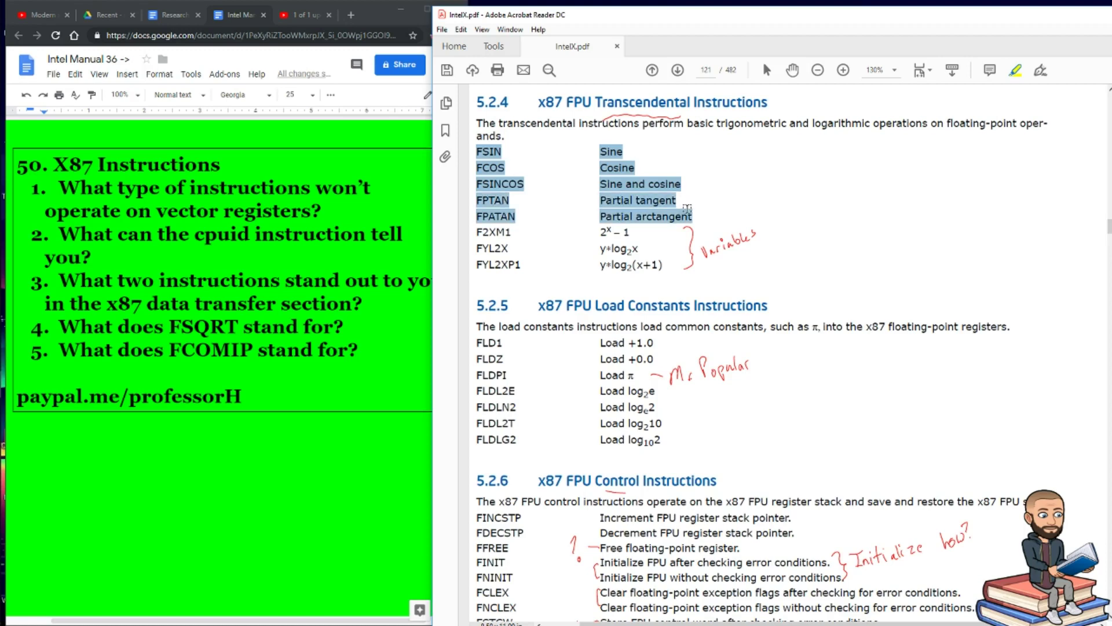
pyautogui.moveTo(688, 208)
pyautogui.mouseDown()
pyautogui.moveTo(636, 216)
pyautogui.moveTo(694, 217)
pyautogui.mouseUp()
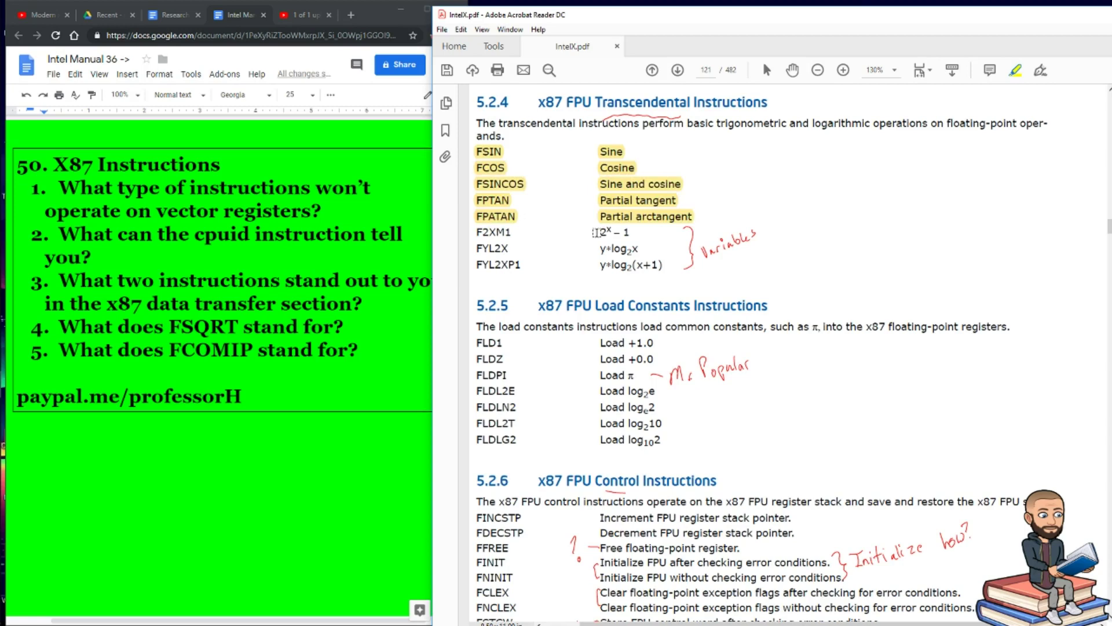
pyautogui.moveTo(597, 232); pyautogui.dragTo(668, 265)
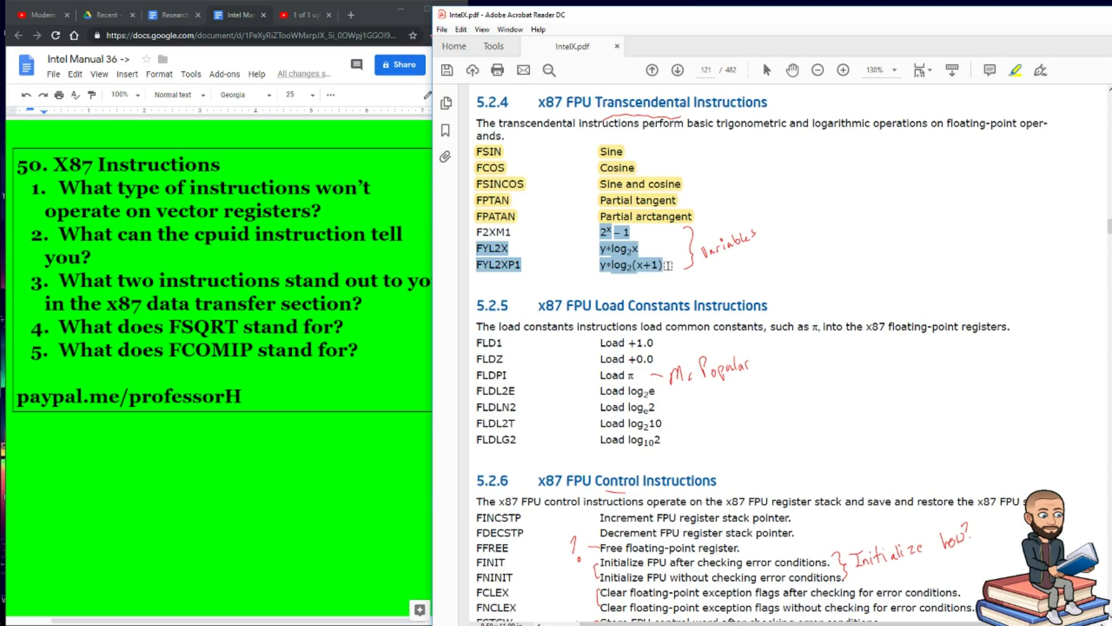
pyautogui.moveTo(667, 265); pyautogui.dragTo(669, 265)
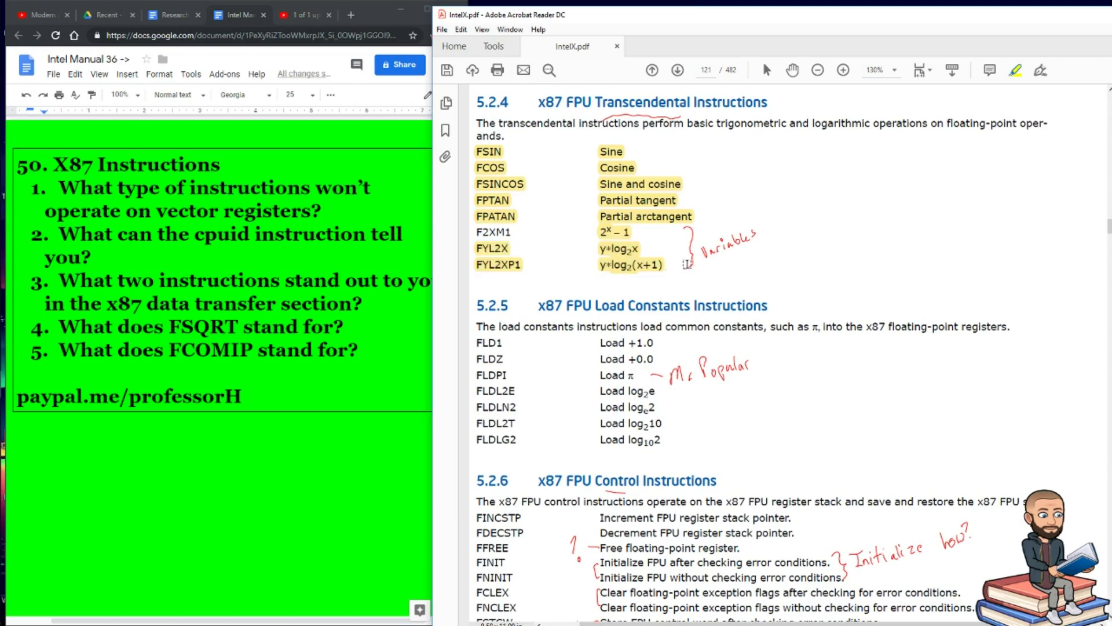
pyautogui.scroll(-3, 678, 261)
# Highlight the section 5.2.5 load constant rows FLDL2E through FLDLG2.
pyautogui.scroll(-3, 677, 238)
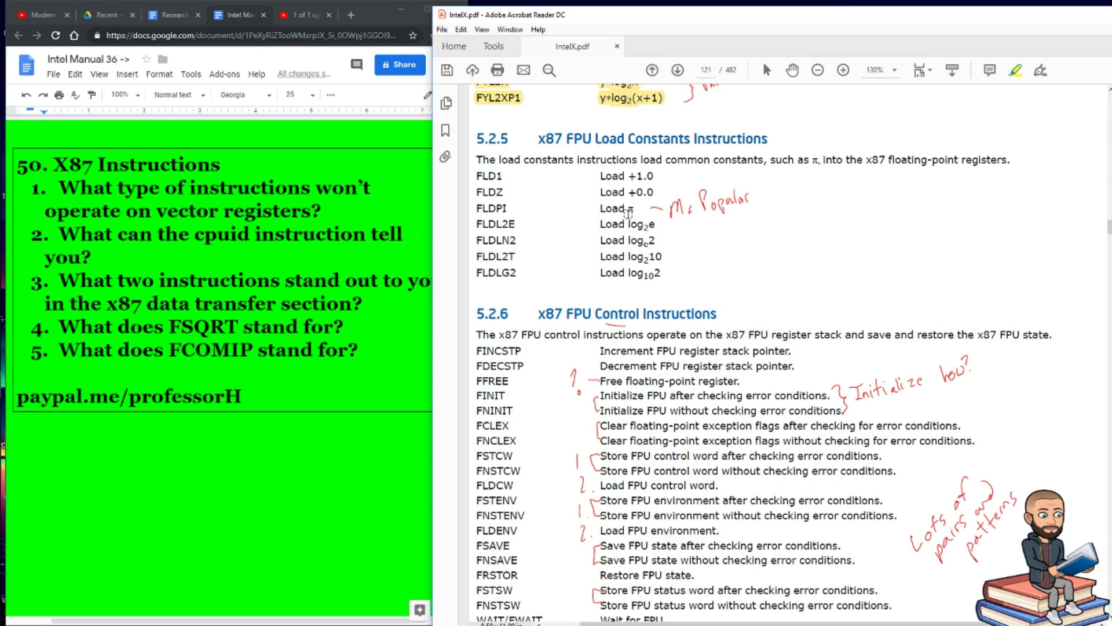
pyautogui.moveTo(627, 208); pyautogui.dragTo(643, 209)
pyautogui.moveTo(600, 222); pyautogui.dragTo(665, 277)
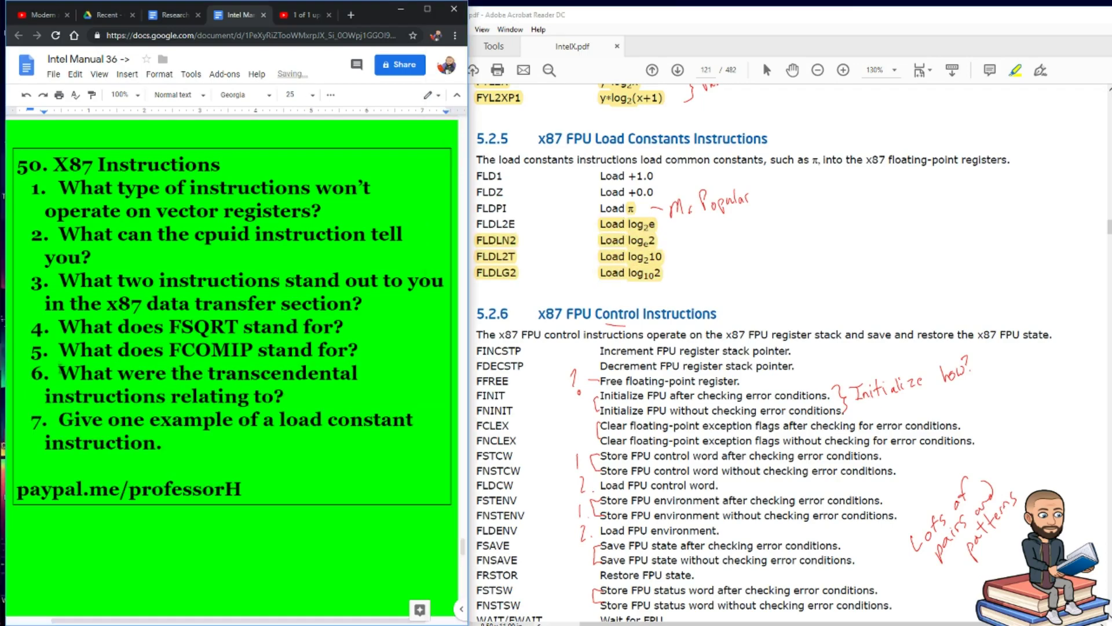
# Select text in the new questions 6 and 7, then bring the Intel manual forward.
pyautogui.hotkey('shift', 'Right')
pyautogui.hotkey('shift', 'Right')
pyautogui.hotkey('shift', 'Right')
pyautogui.hotkey('shift', 'Right')
pyautogui.hotkey('shift', 'Right')
pyautogui.hotkey('shift', 'Right')
pyautogui.hotkey('shift', 'Right')
pyautogui.click(480, 209)
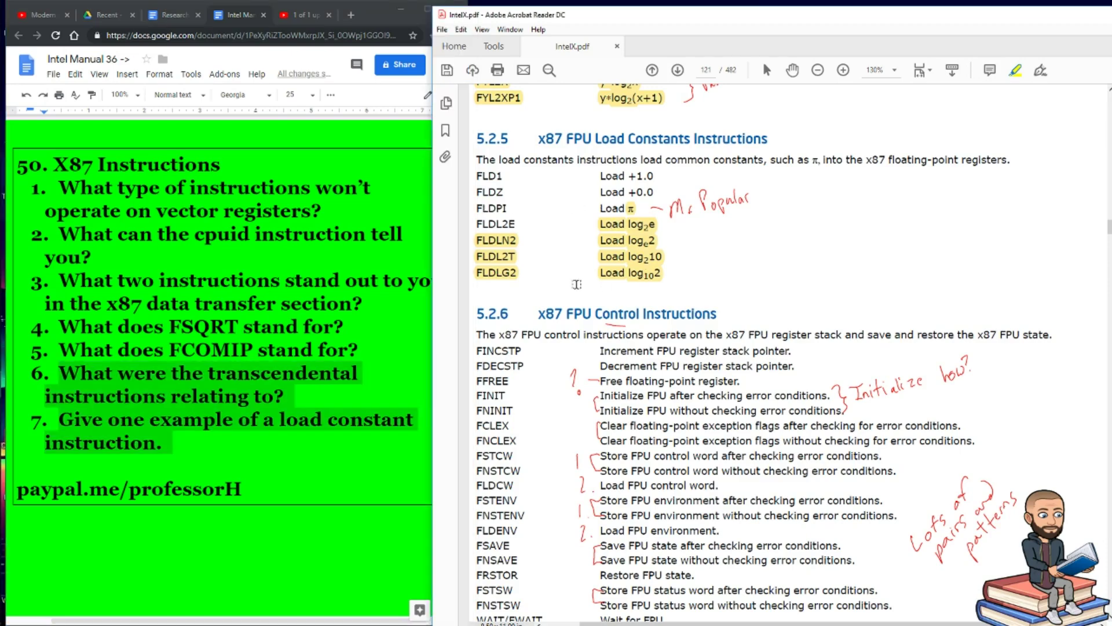
pyautogui.scroll(-3, 577, 284)
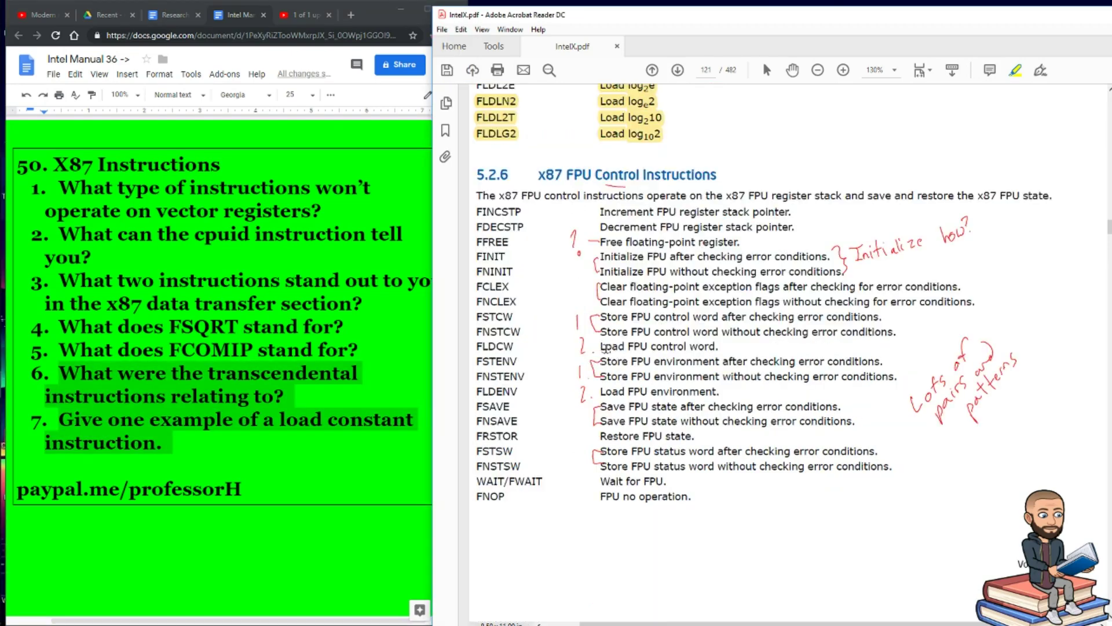
pyautogui.scroll(-5, 585, 356)
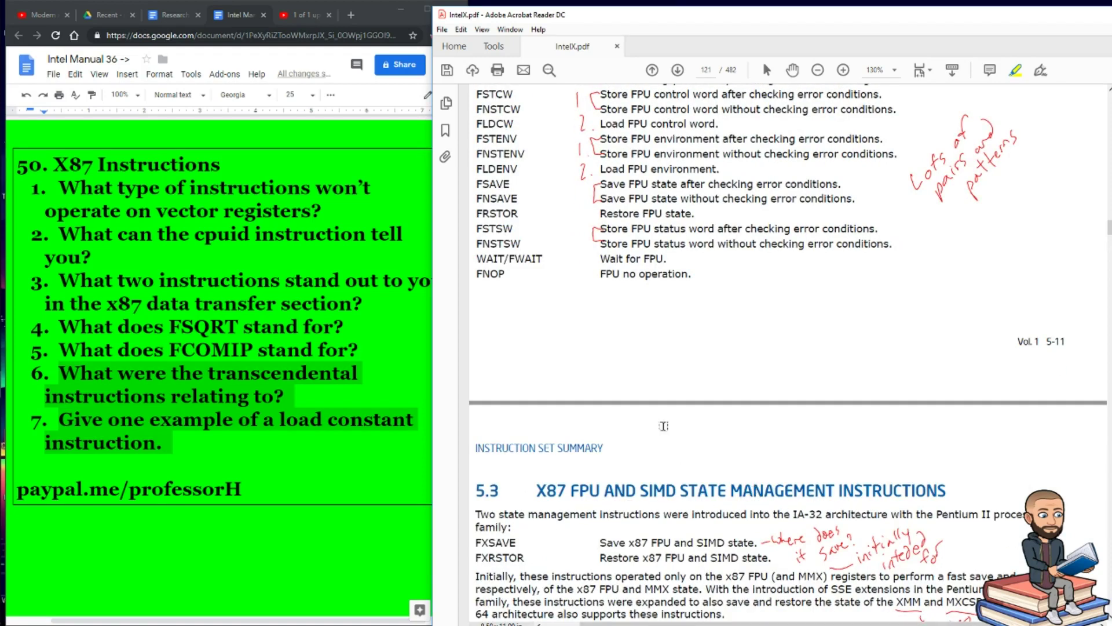
pyautogui.scroll(3, 650, 425)
pyautogui.scroll(2, 650, 424)
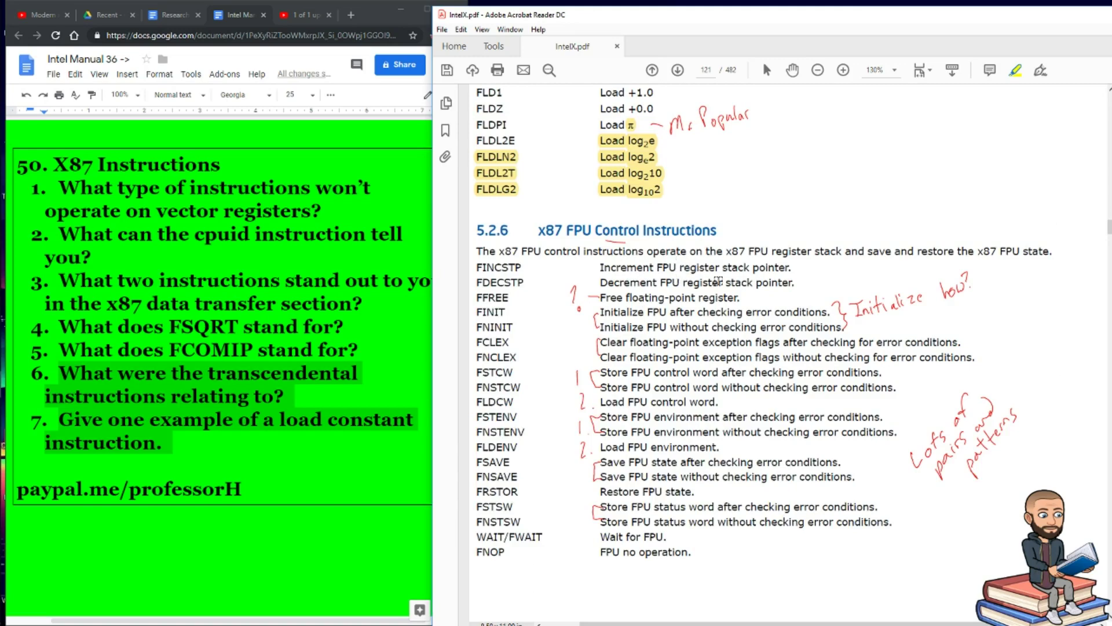
pyautogui.moveTo(644, 251); pyautogui.dragTo(1053, 258)
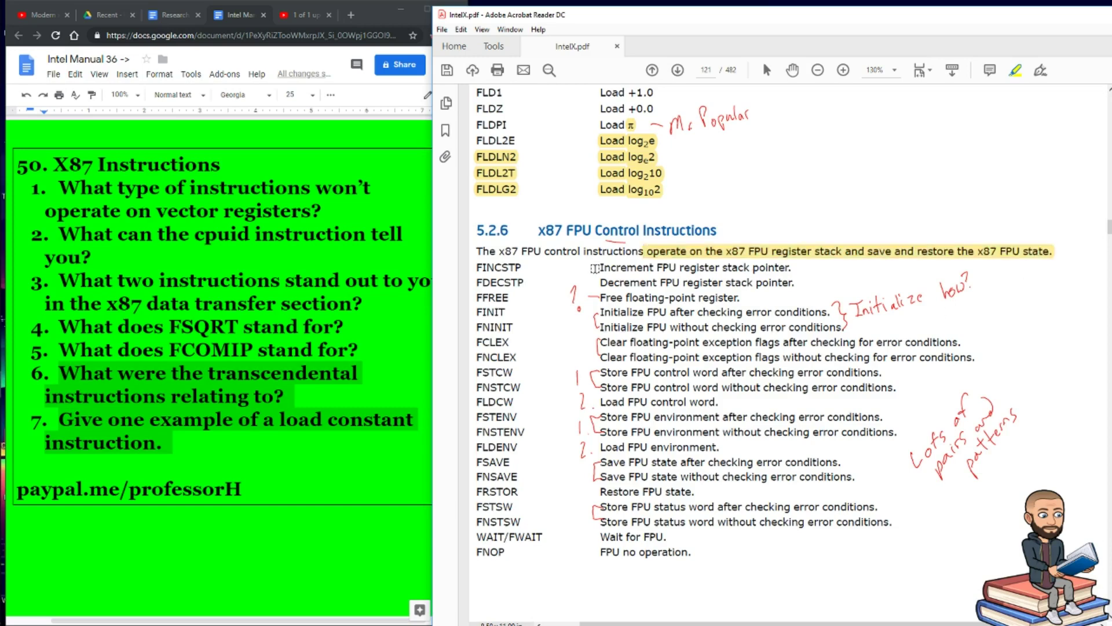
# Highlight the control rows FINCSTP through FFREE, then FCLEX down to FLDCW.
pyautogui.moveTo(594, 268); pyautogui.dragTo(744, 293)
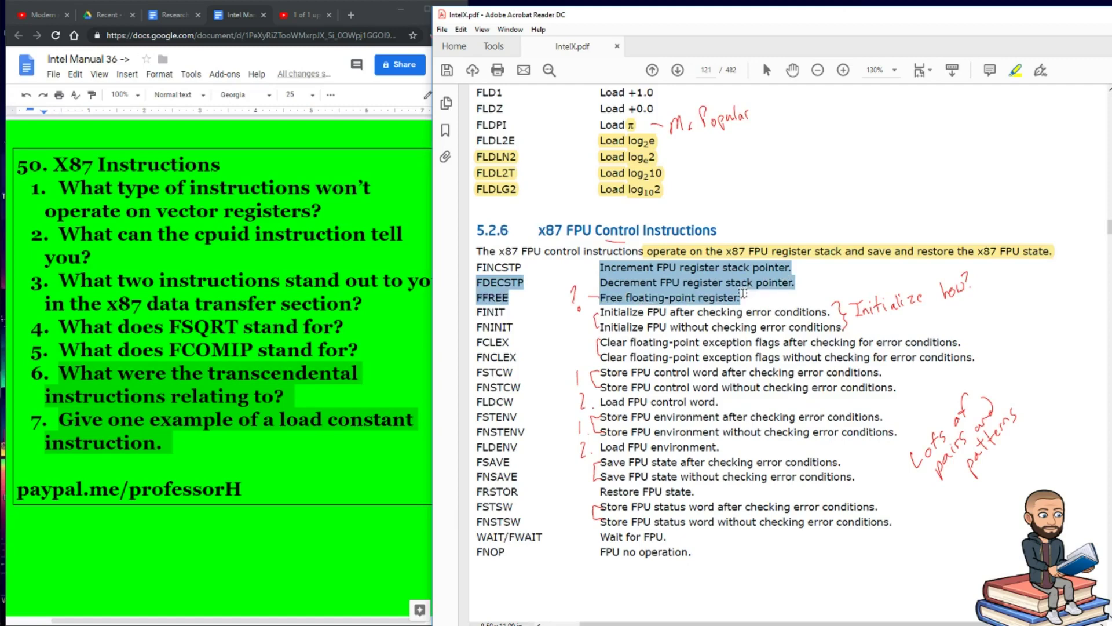
pyautogui.moveTo(744, 293); pyautogui.dragTo(837, 326)
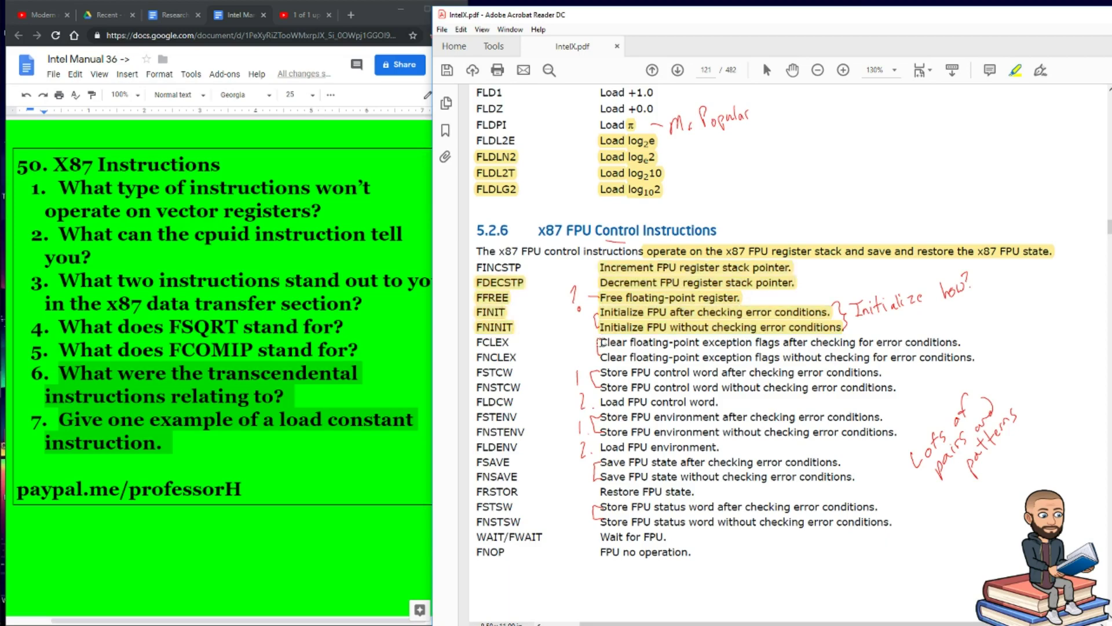
pyautogui.moveTo(600, 342); pyautogui.dragTo(718, 402)
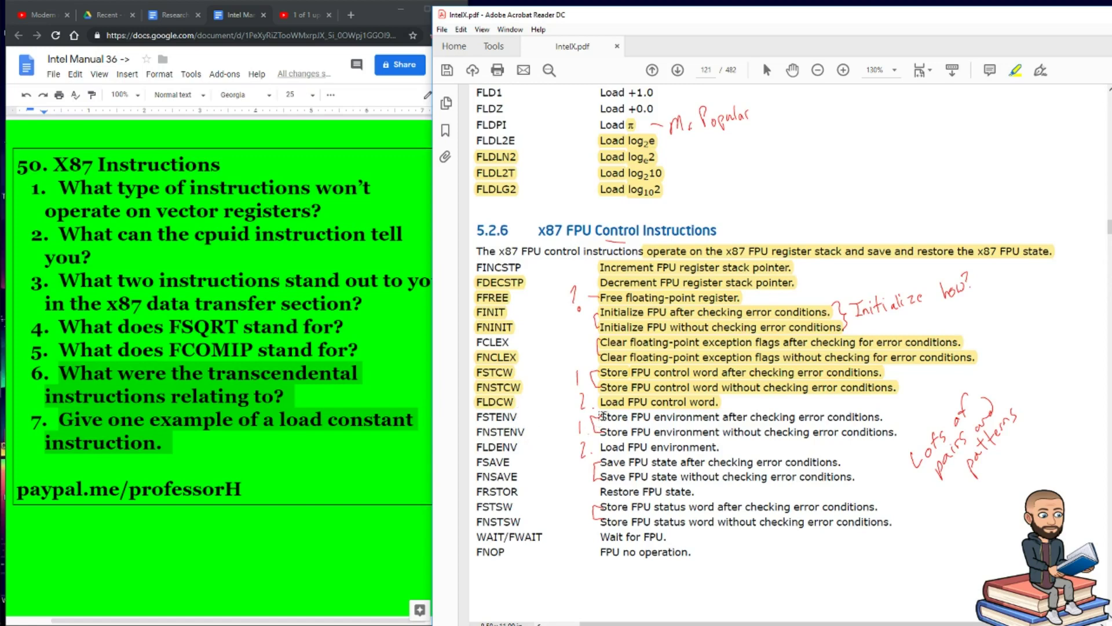
# Highlight the FSTENV, FNSTENV and FLDENV rows in the 5.2.6 table.
pyautogui.moveTo(603, 413); pyautogui.dragTo(720, 447)
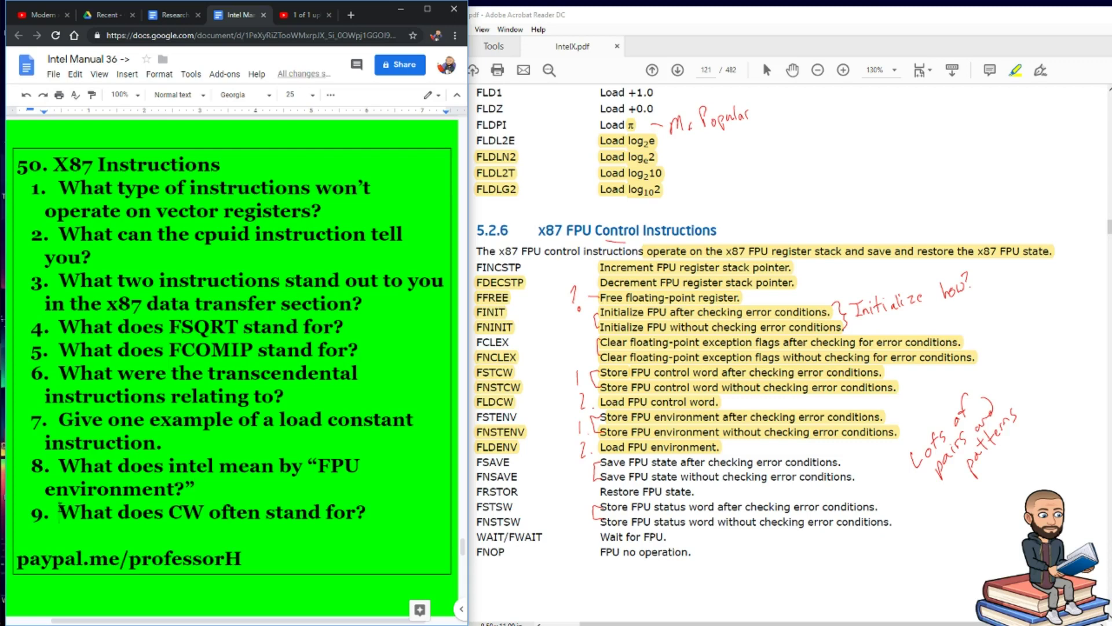
# Select the start of question 9 in the Doc, then return to the PDF.
pyautogui.moveTo(59, 512); pyautogui.dragTo(71, 507)
pyautogui.click(601, 461)
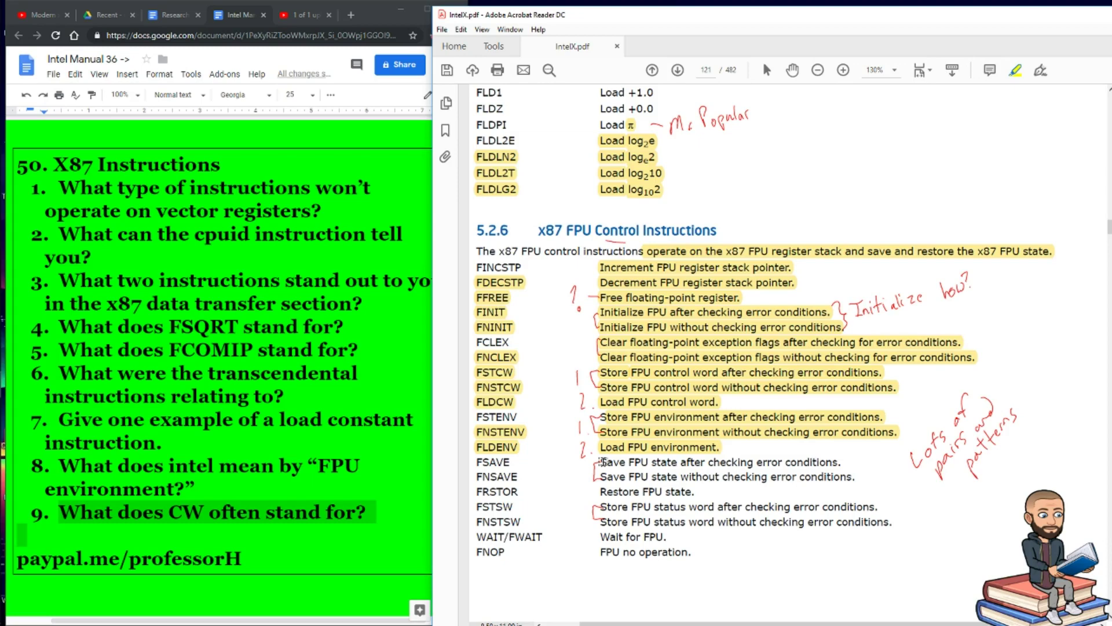
pyautogui.scroll(-7, 578, 472)
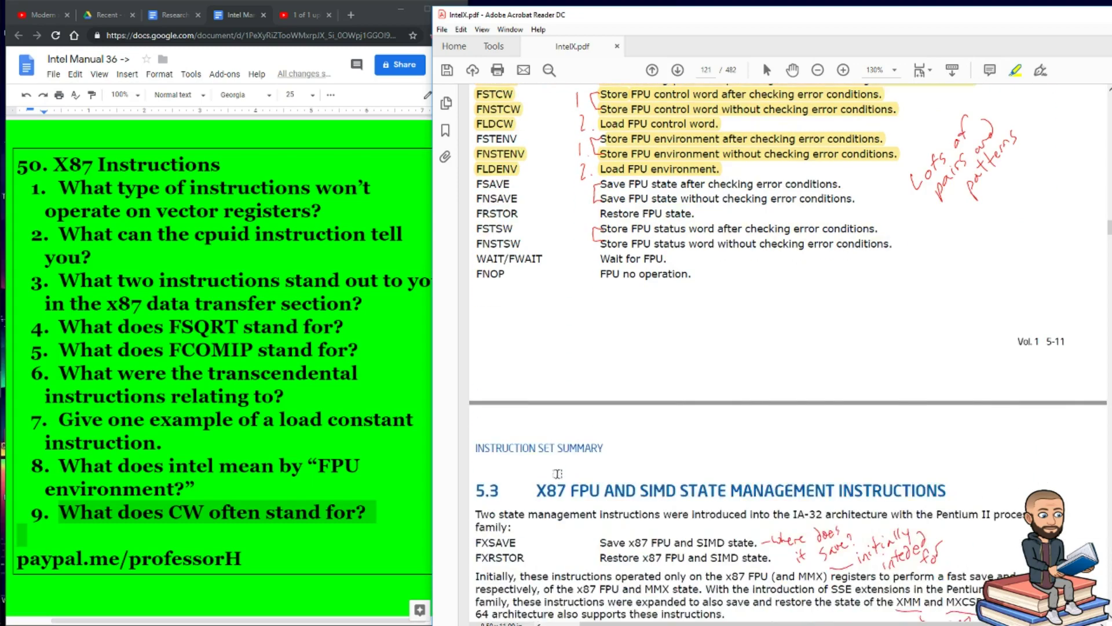
# Highlight the FRSTOR, FSTSW, FNSTSW and FNOP rows at the end of 5.2.6.
pyautogui.scroll(5, 557, 413)
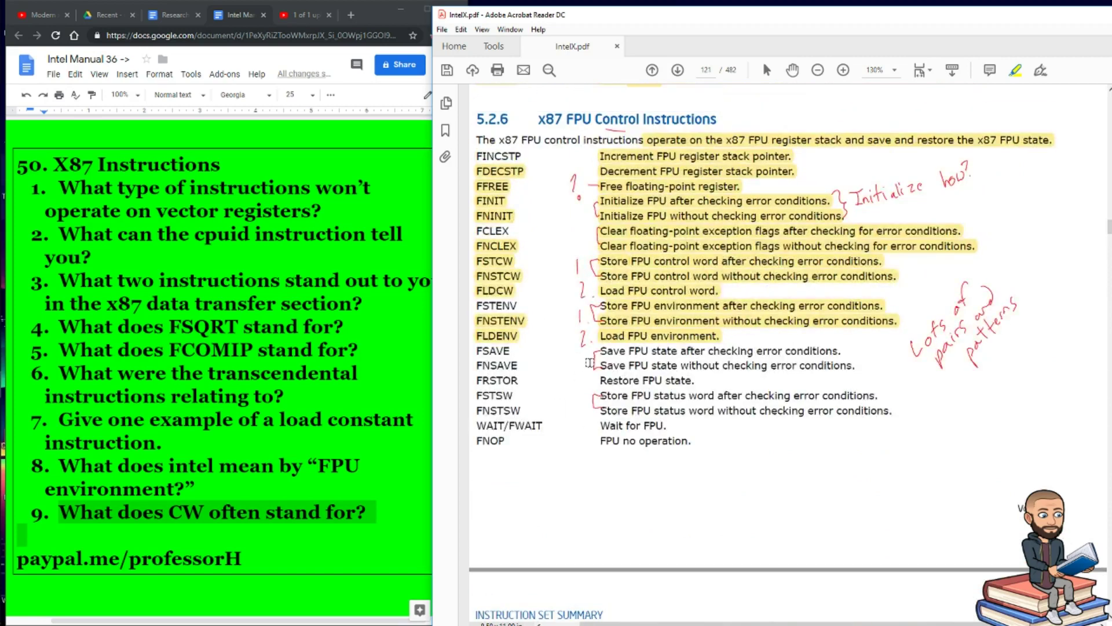
pyautogui.scroll(-2, 589, 362)
pyautogui.scroll(-1, 646, 304)
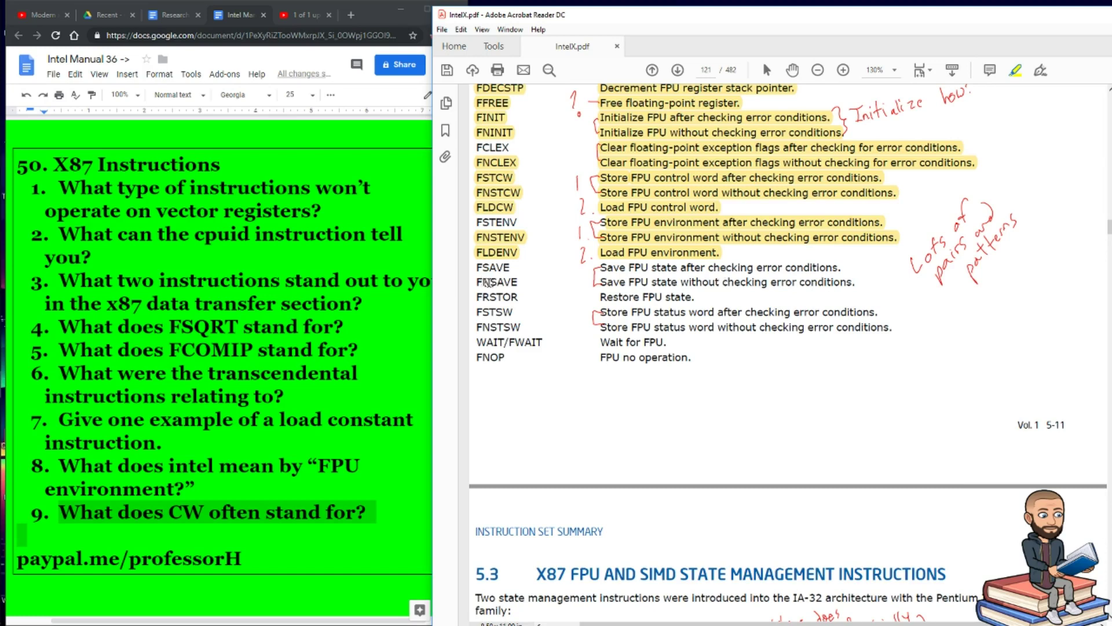
pyautogui.moveTo(490, 282)
pyautogui.mouseDown()
pyautogui.moveTo(472, 284)
pyautogui.moveTo(490, 282)
pyautogui.mouseUp()
pyautogui.moveTo(598, 298); pyautogui.dragTo(504, 344)
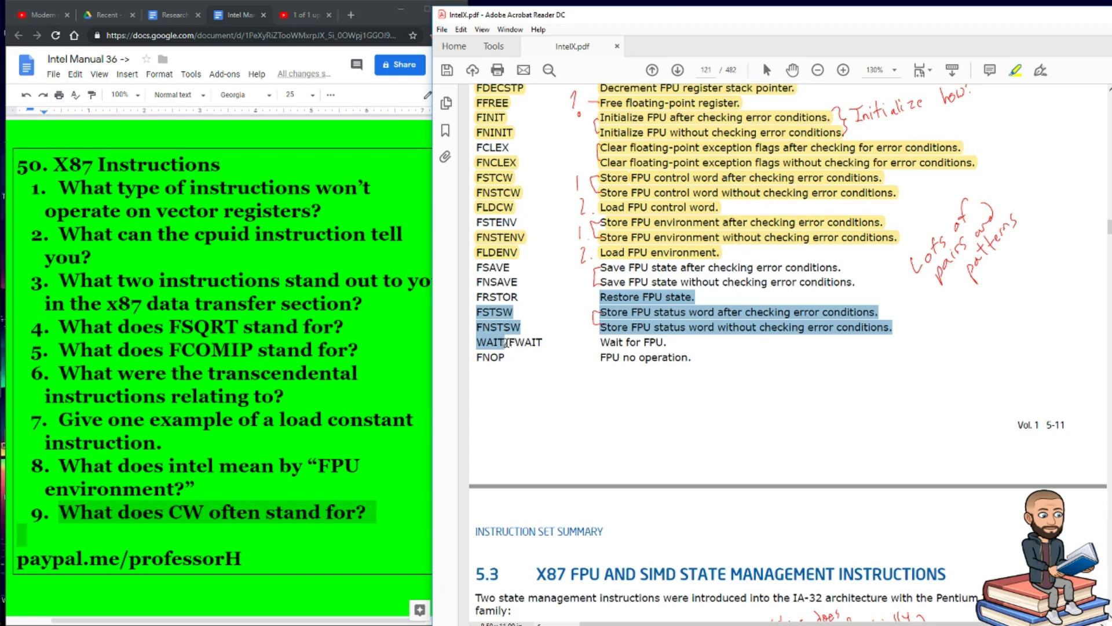
pyautogui.moveTo(506, 343)
pyautogui.mouseDown()
pyautogui.moveTo(499, 357)
pyautogui.moveTo(524, 349)
pyautogui.moveTo(722, 364)
pyautogui.mouseUp()
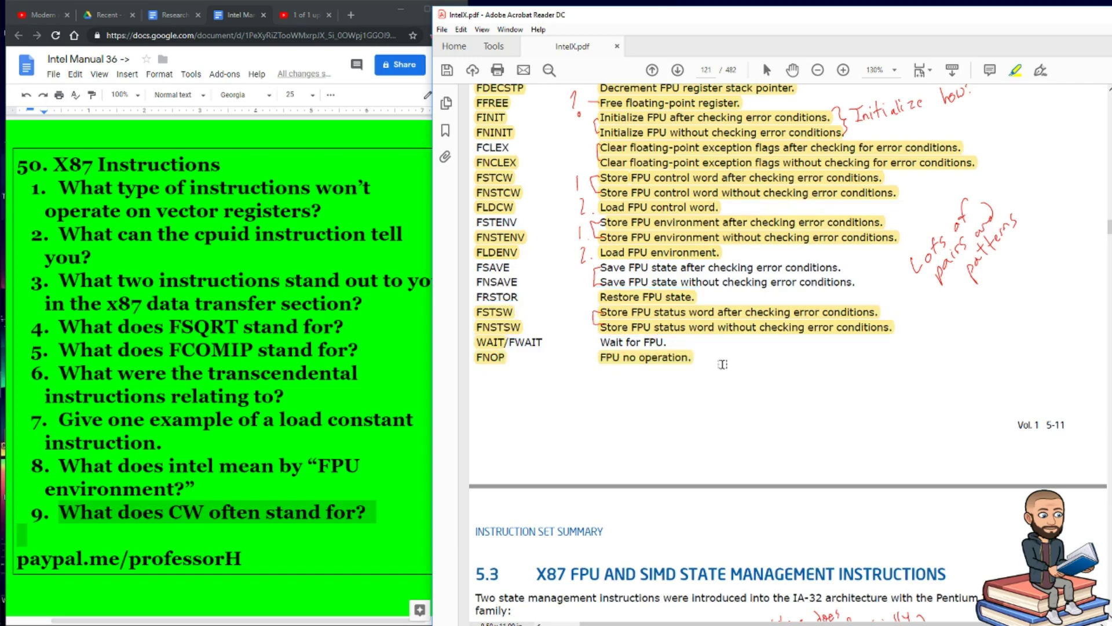
# Scroll the Intel manual down to page 122, showing section 5.3 and the 5.4 MMX Instructions section.
pyautogui.scroll(-3, 639, 401)
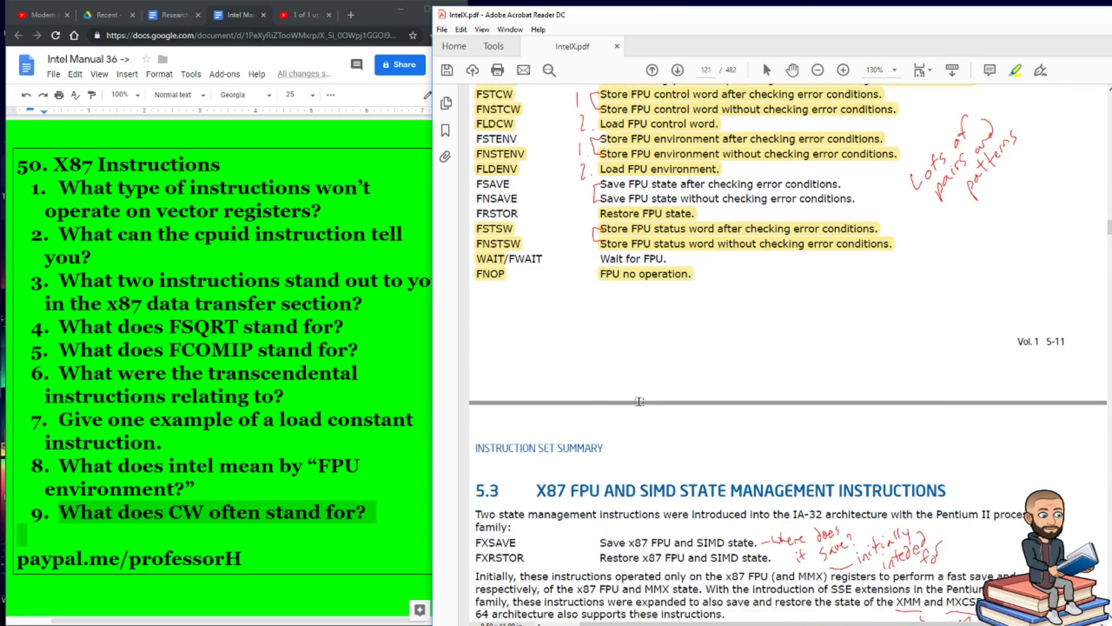
pyautogui.scroll(-10, 640, 401)
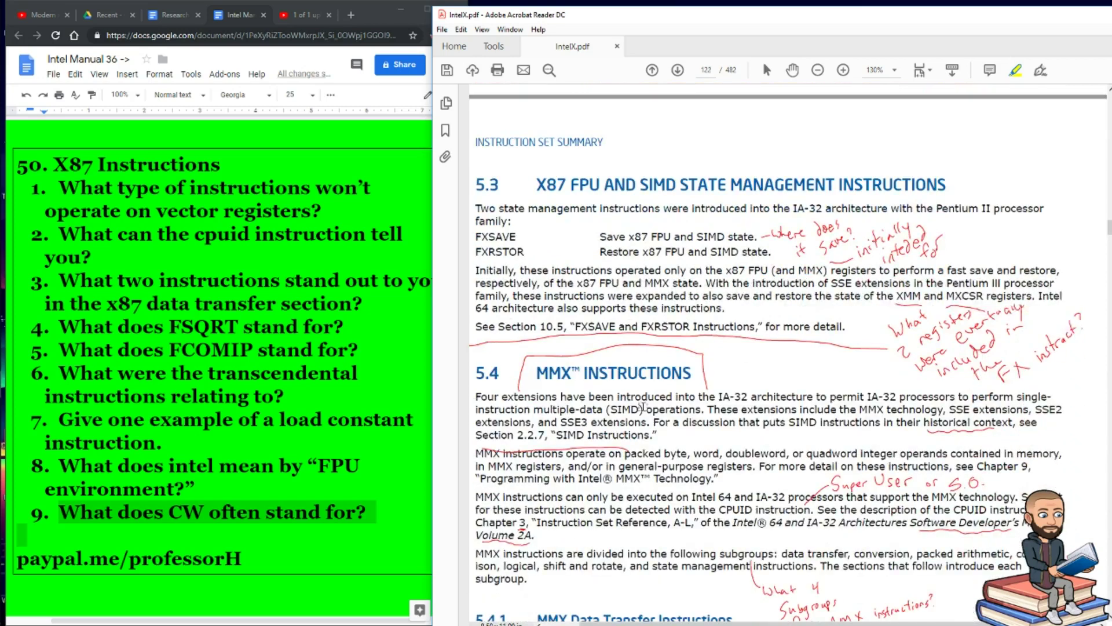
pyautogui.scroll(-2, 641, 407)
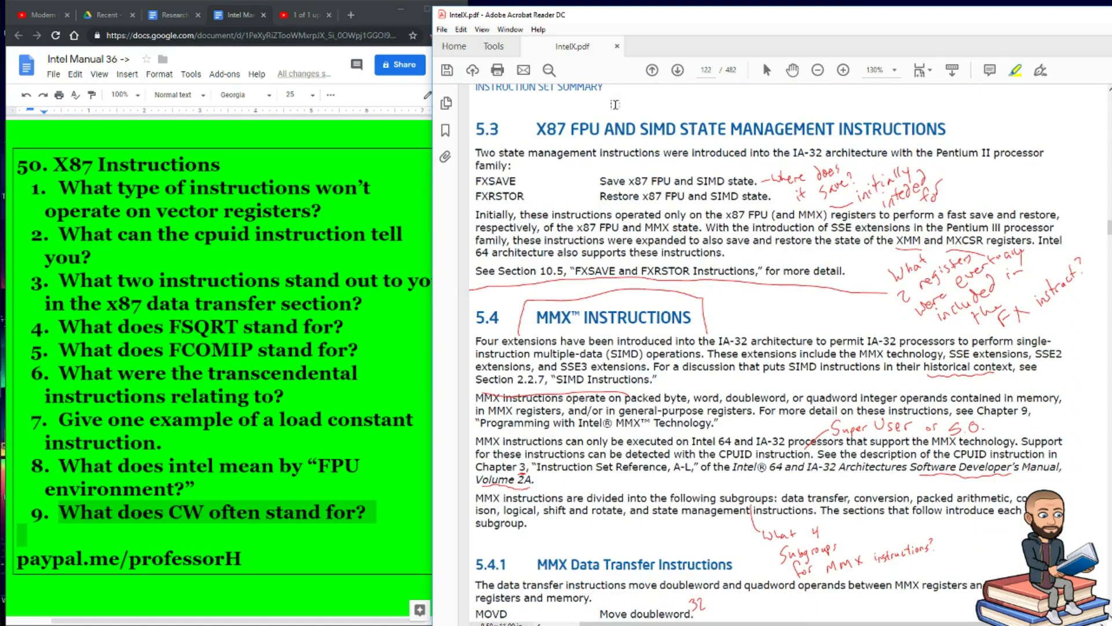